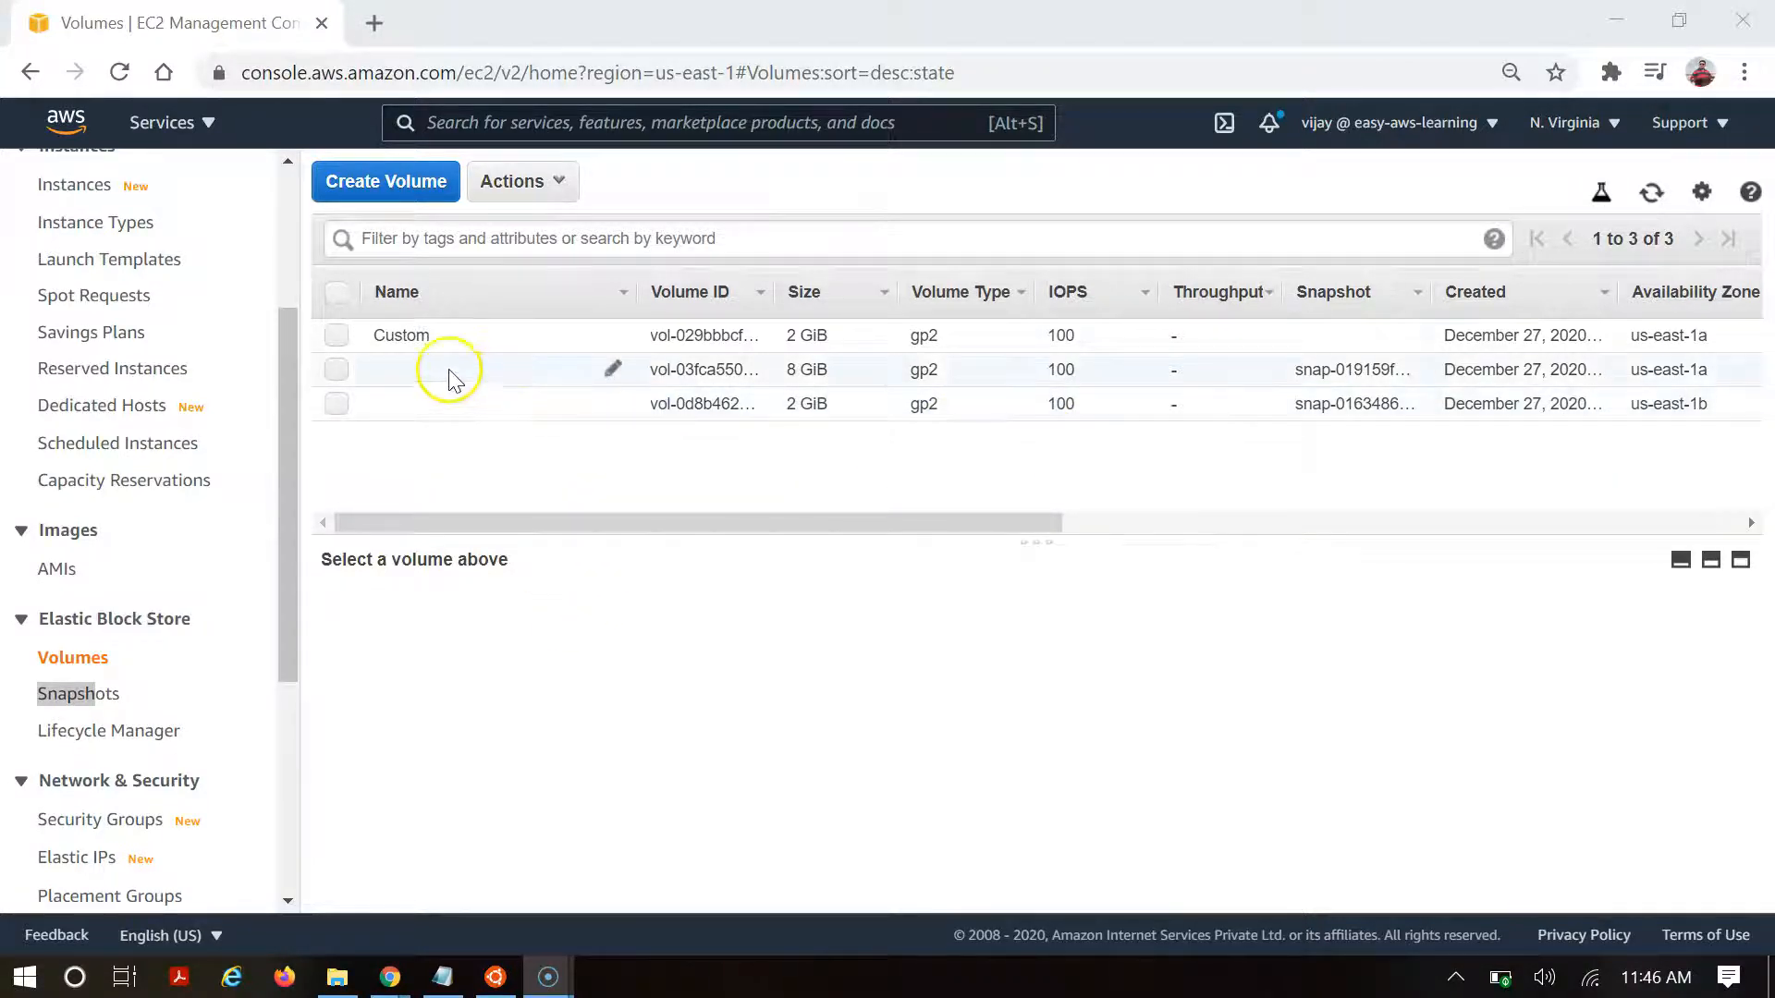
# - Examine the Custom volume's details, including its availability zone and encryption status
pyautogui.click(475, 335)
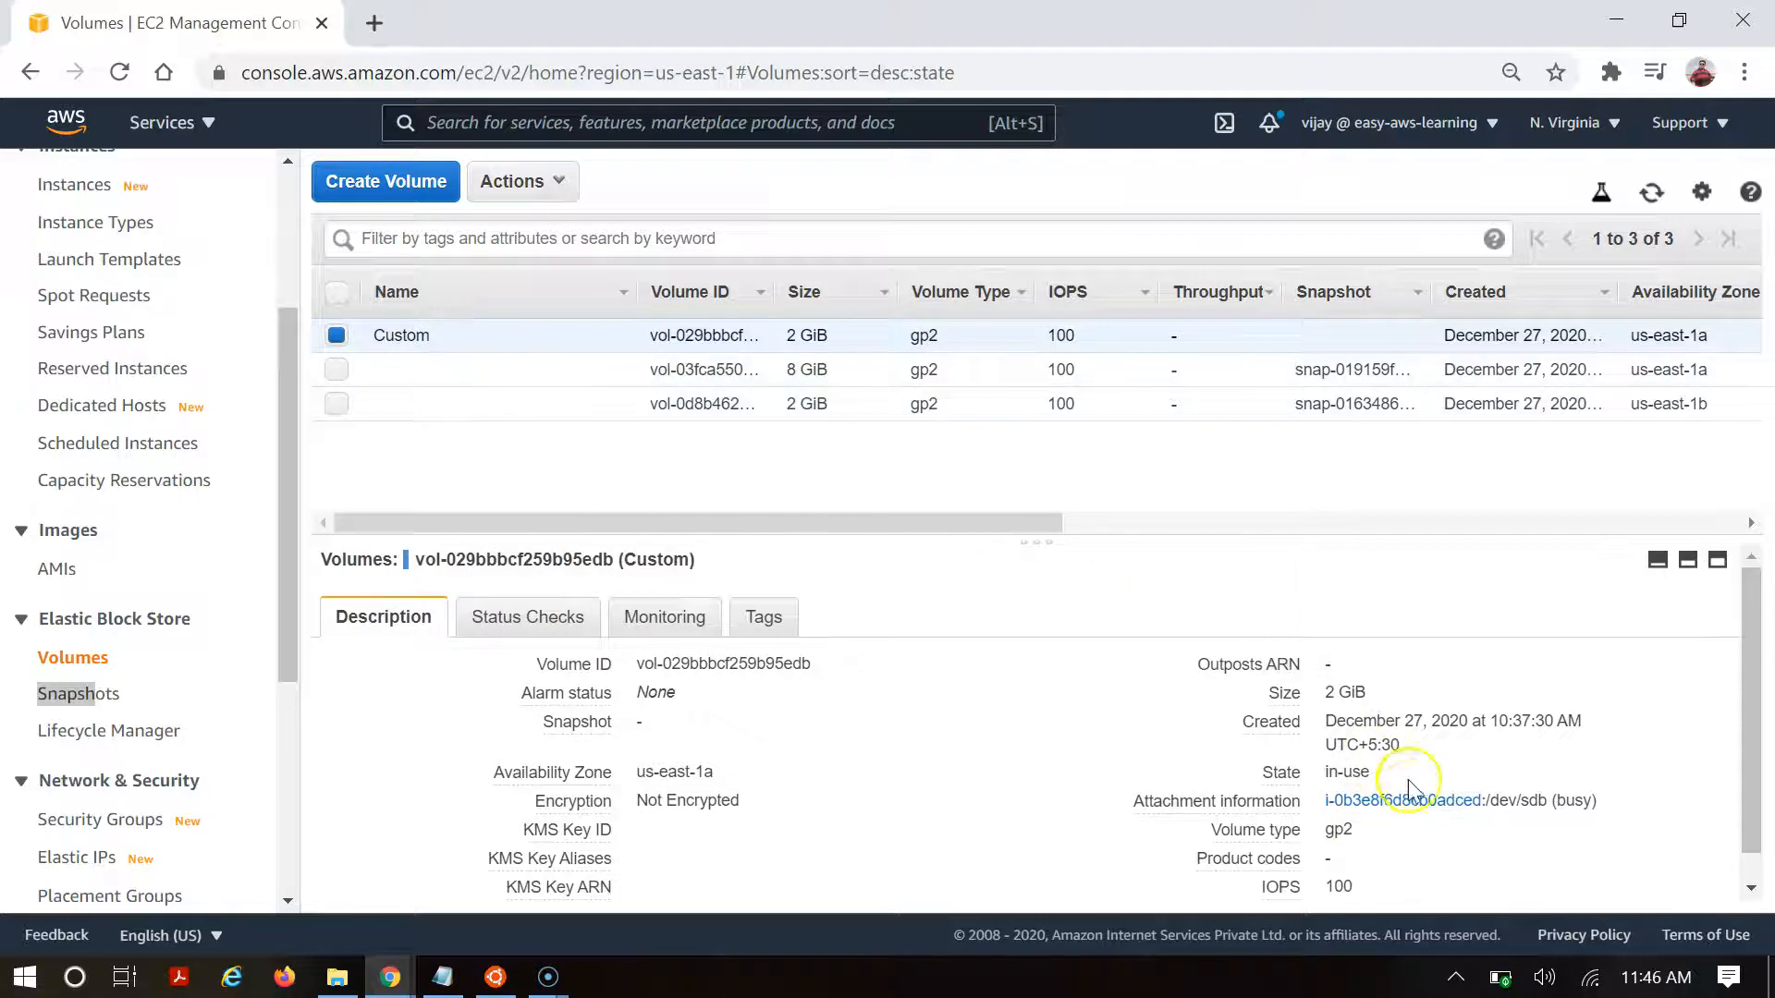
pyautogui.scroll(-1, 1394, 786)
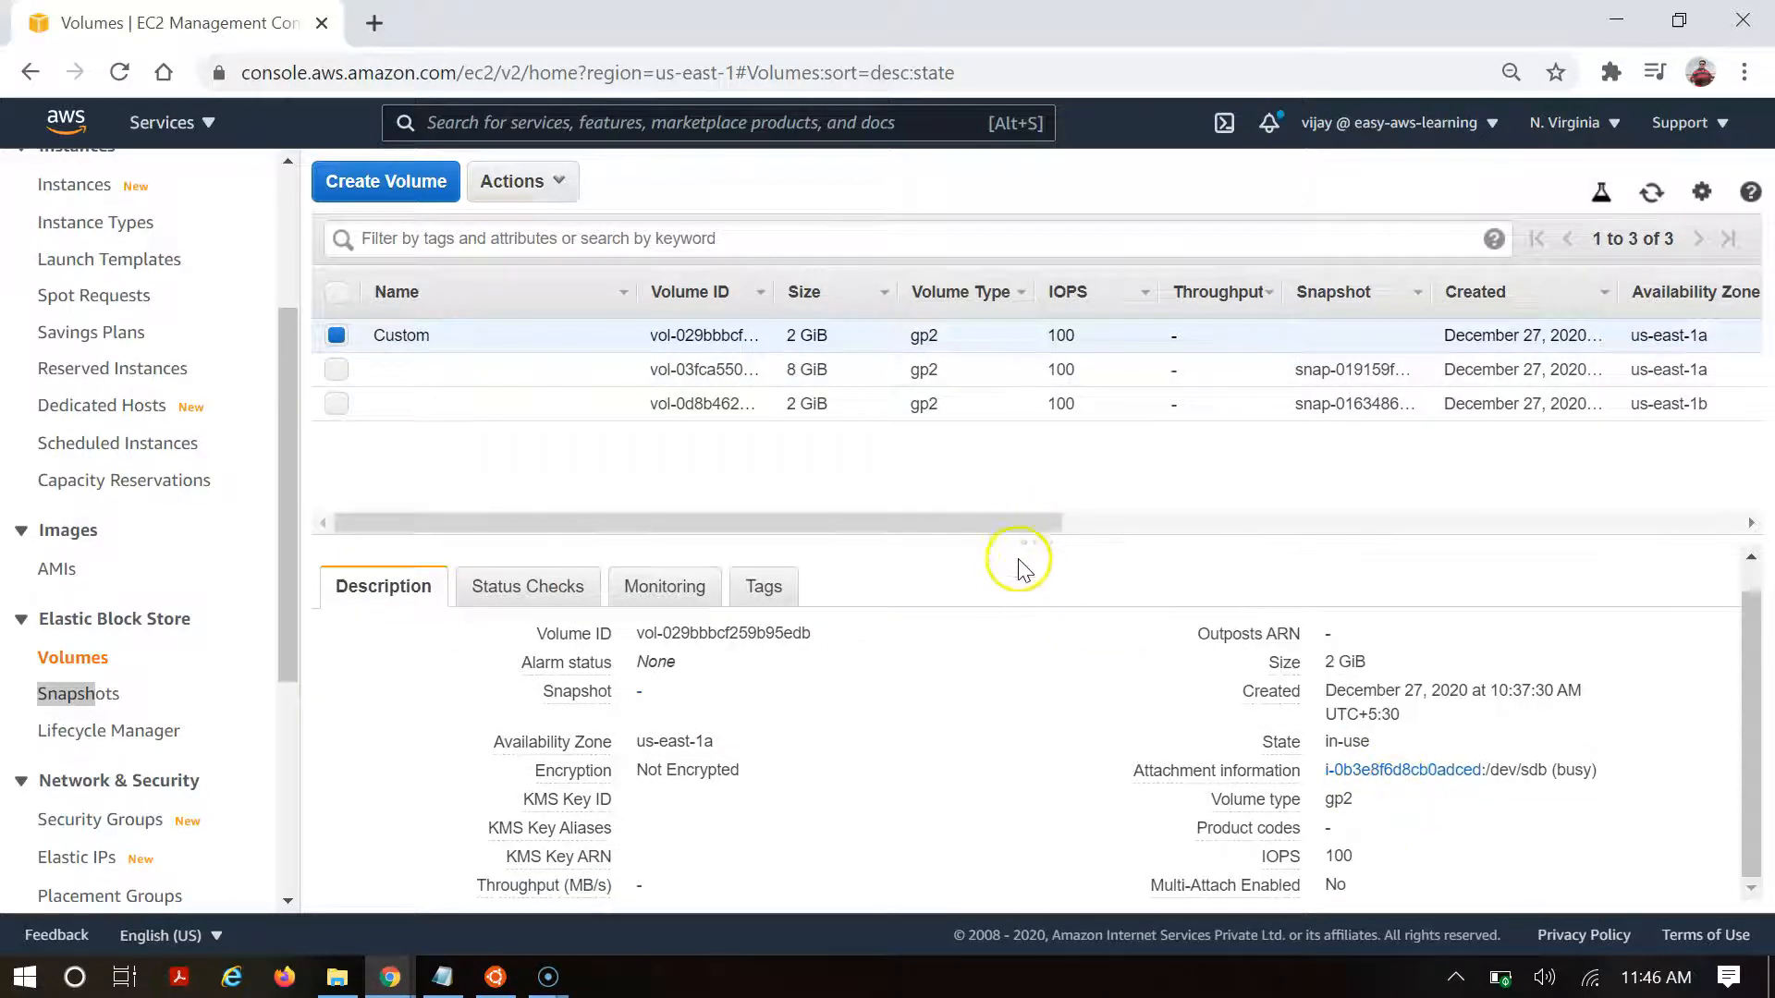
pyautogui.moveTo(1036, 538); pyautogui.dragTo(1054, 469)
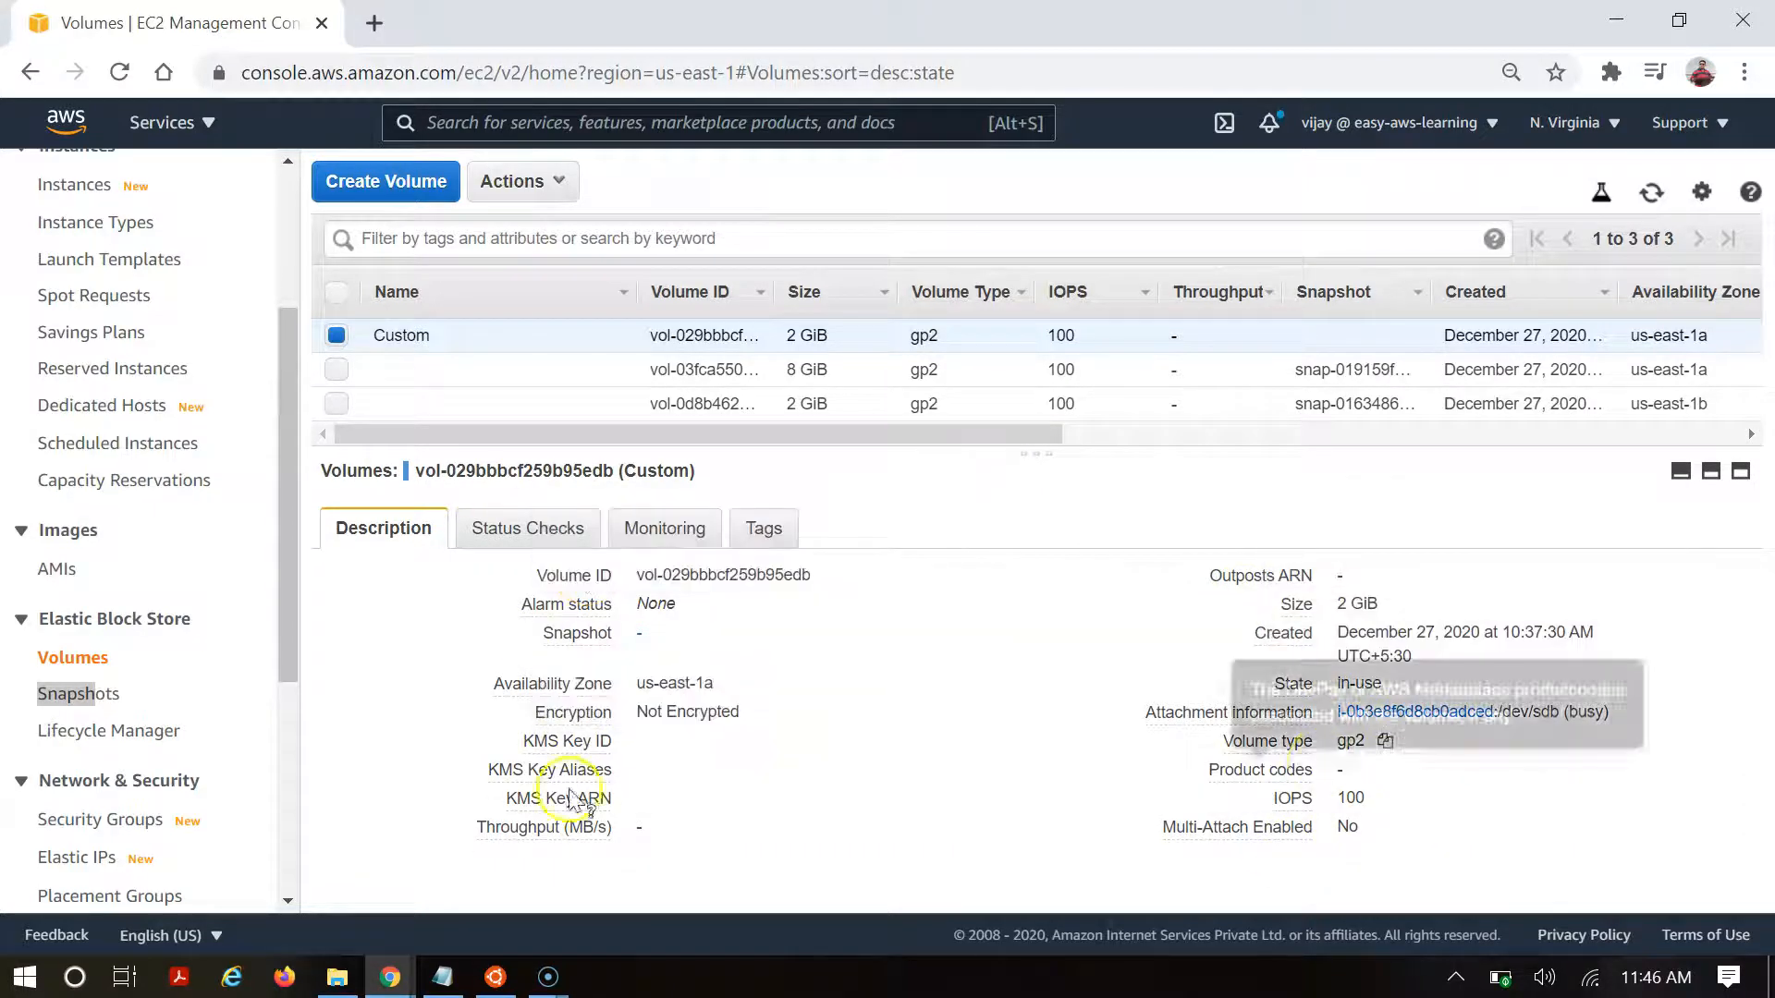
pyautogui.doubleClick(678, 686)
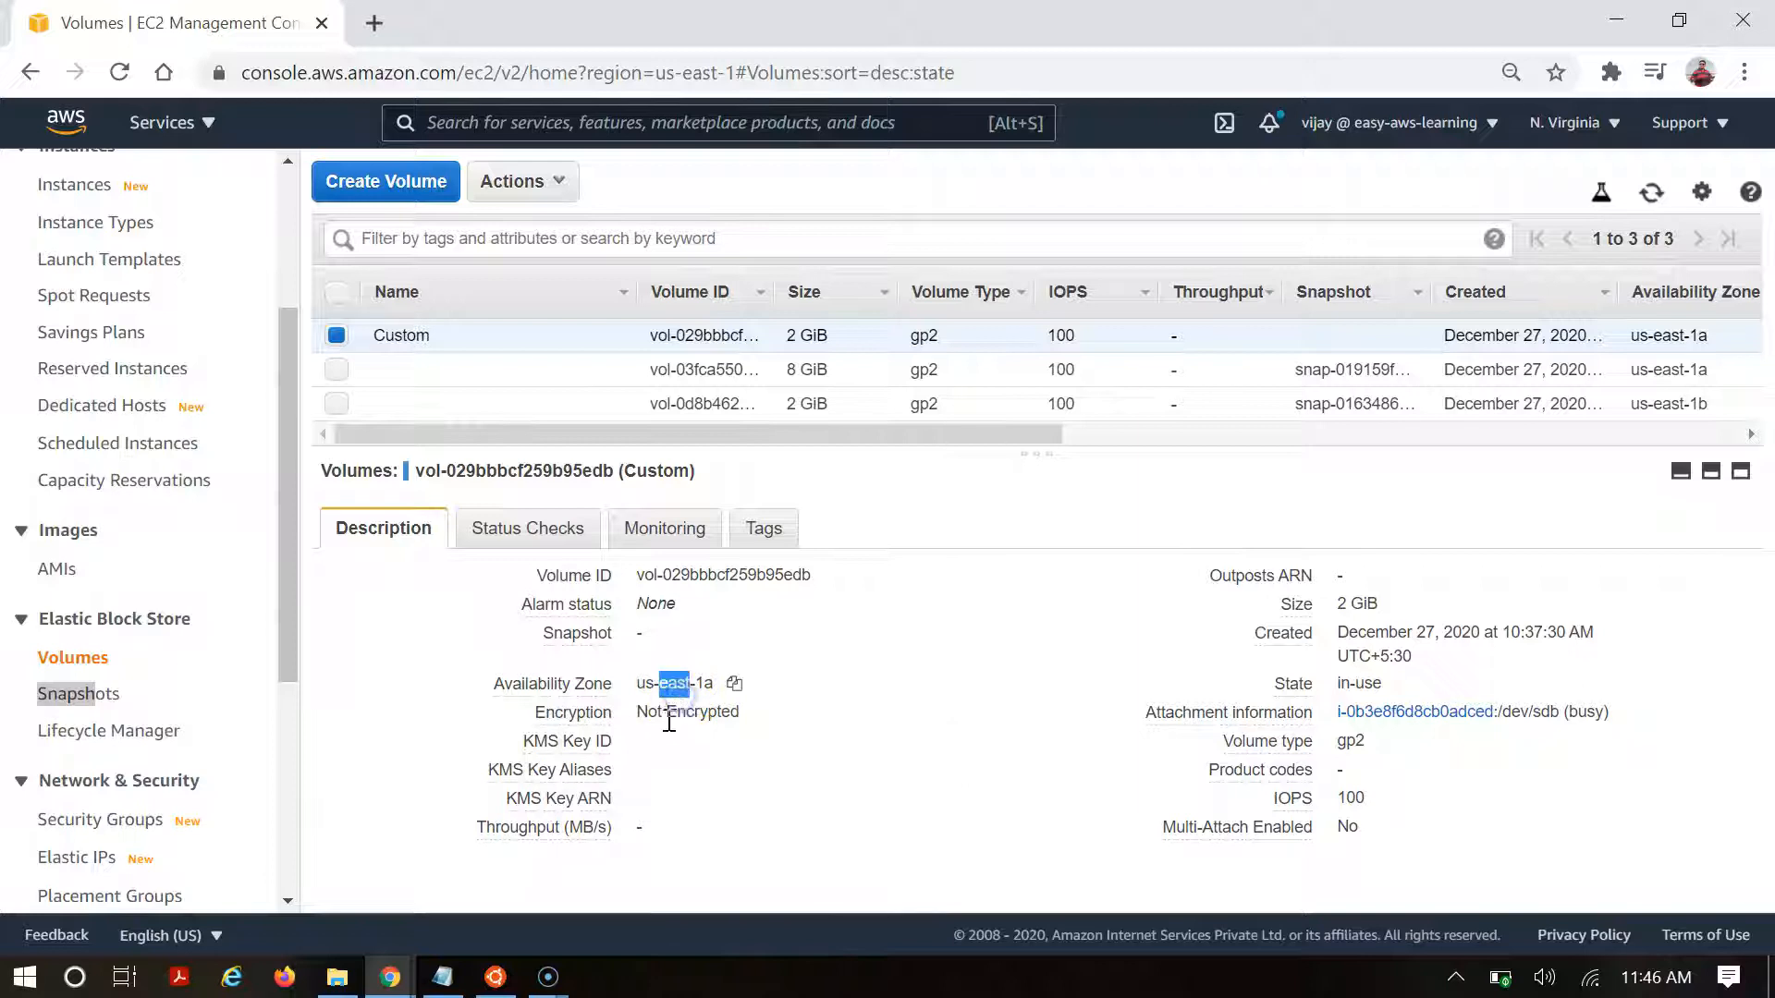
pyautogui.click(665, 712)
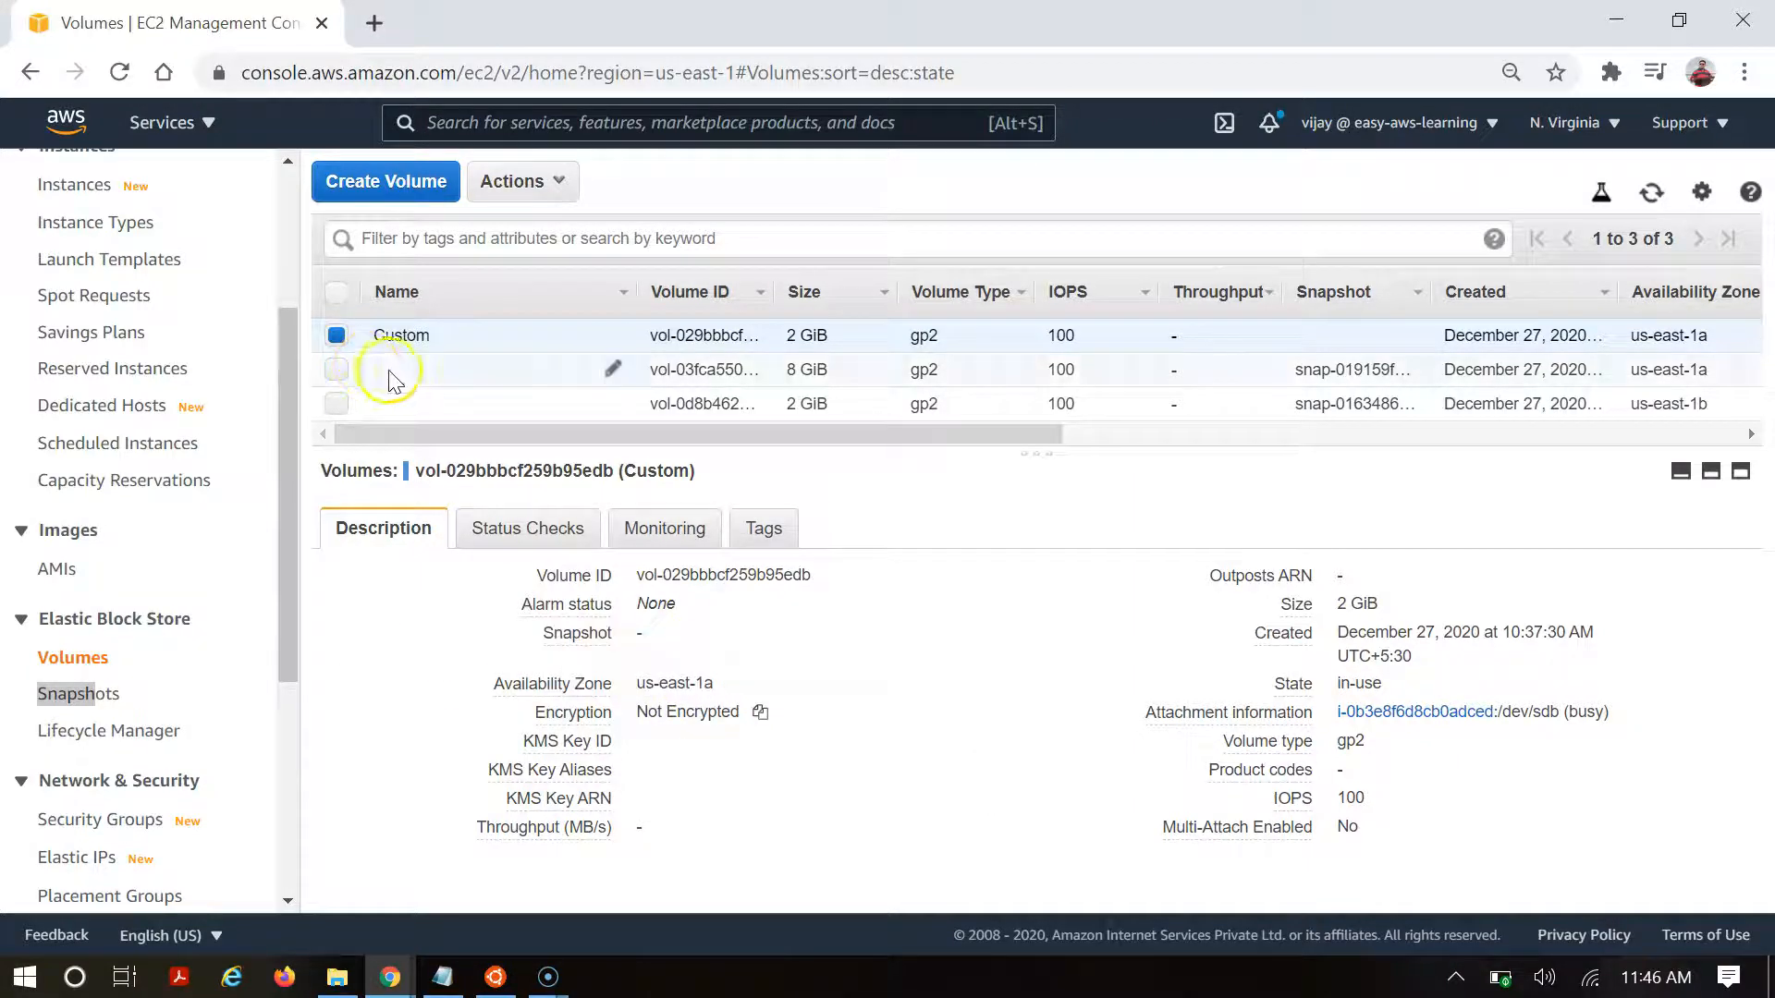
# - Open the snapshots list and check the encryption status of the mysnap snapshot
pyautogui.click(63, 699)
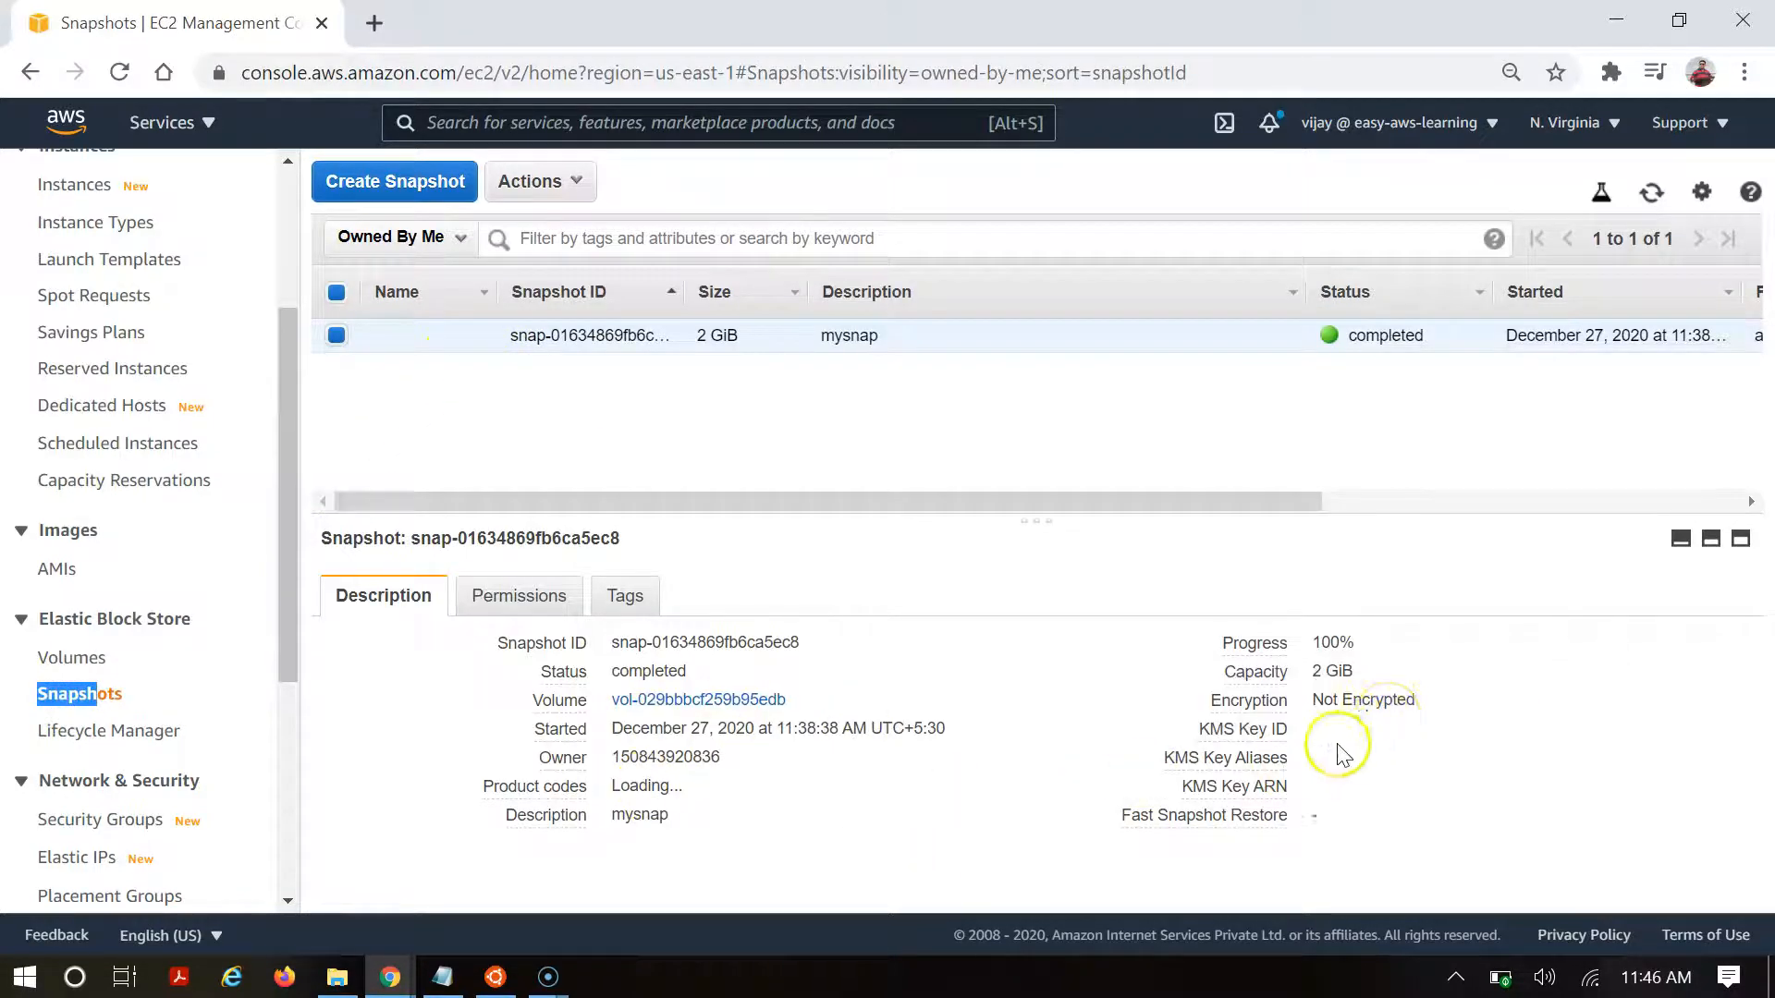
pyautogui.click(1372, 673)
pyautogui.doubleClick(1362, 695)
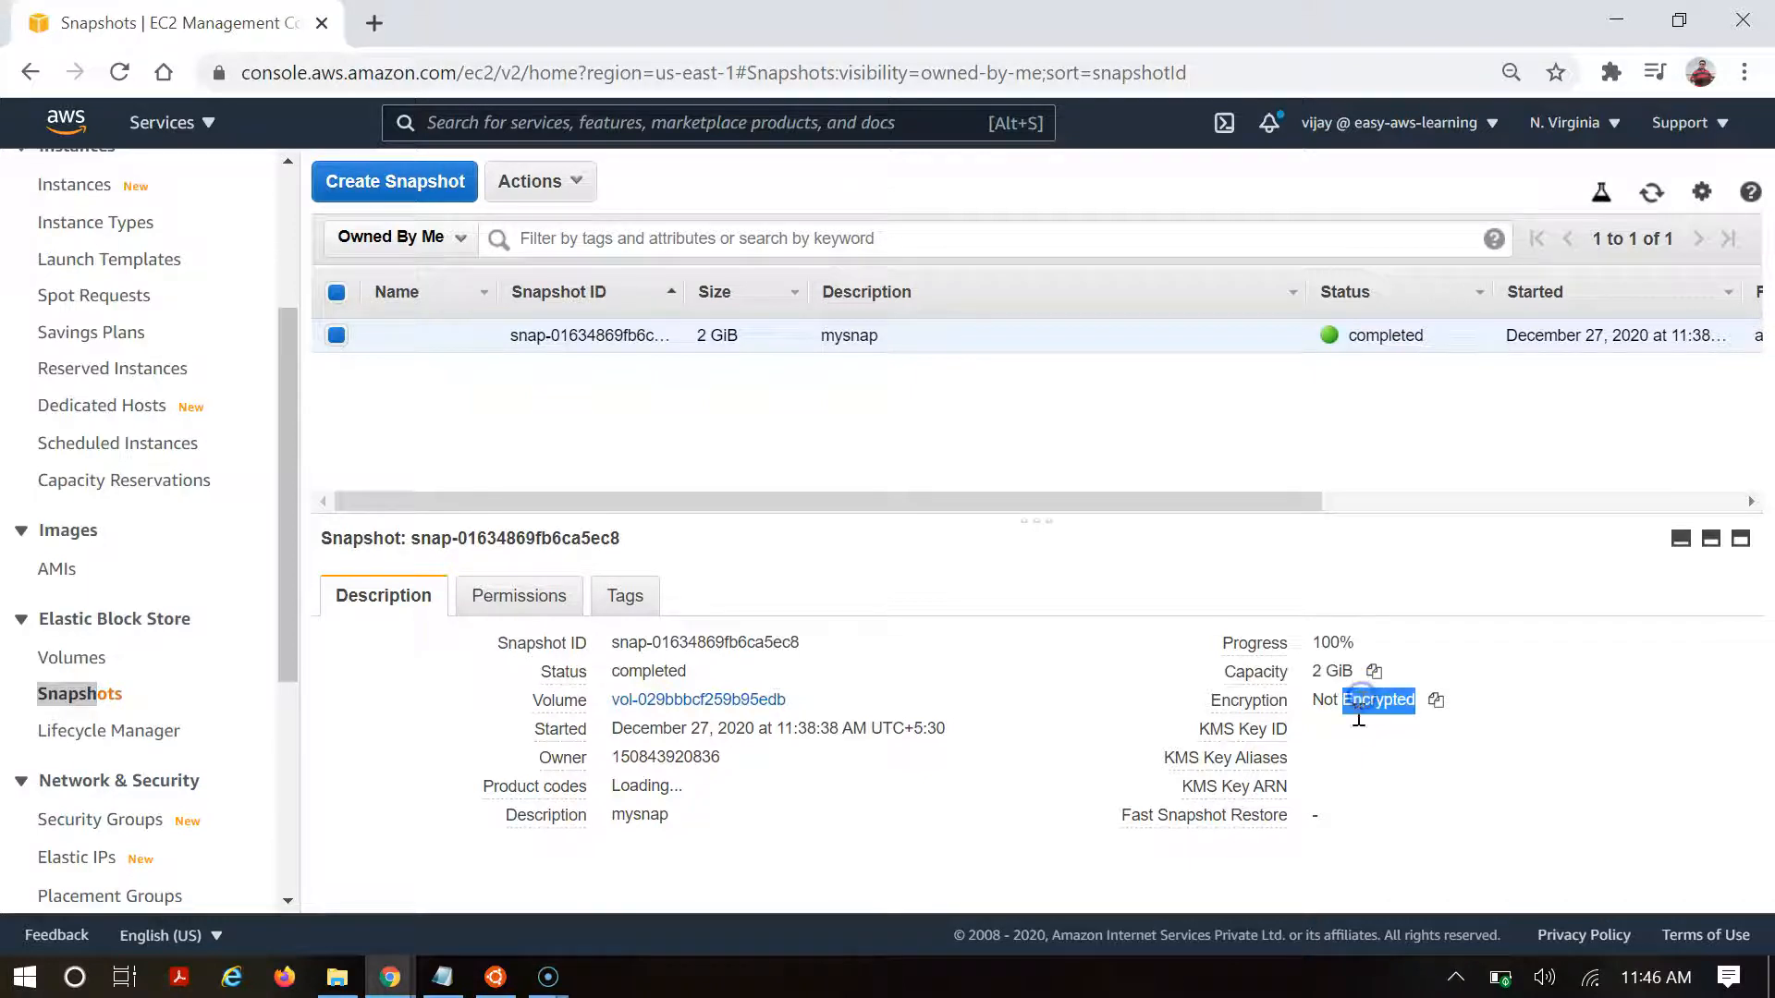
# - Inspect the encryption option offered when creating a volume from the mysnap snapshot, and cancel without creating it
pyautogui.click(574, 205)
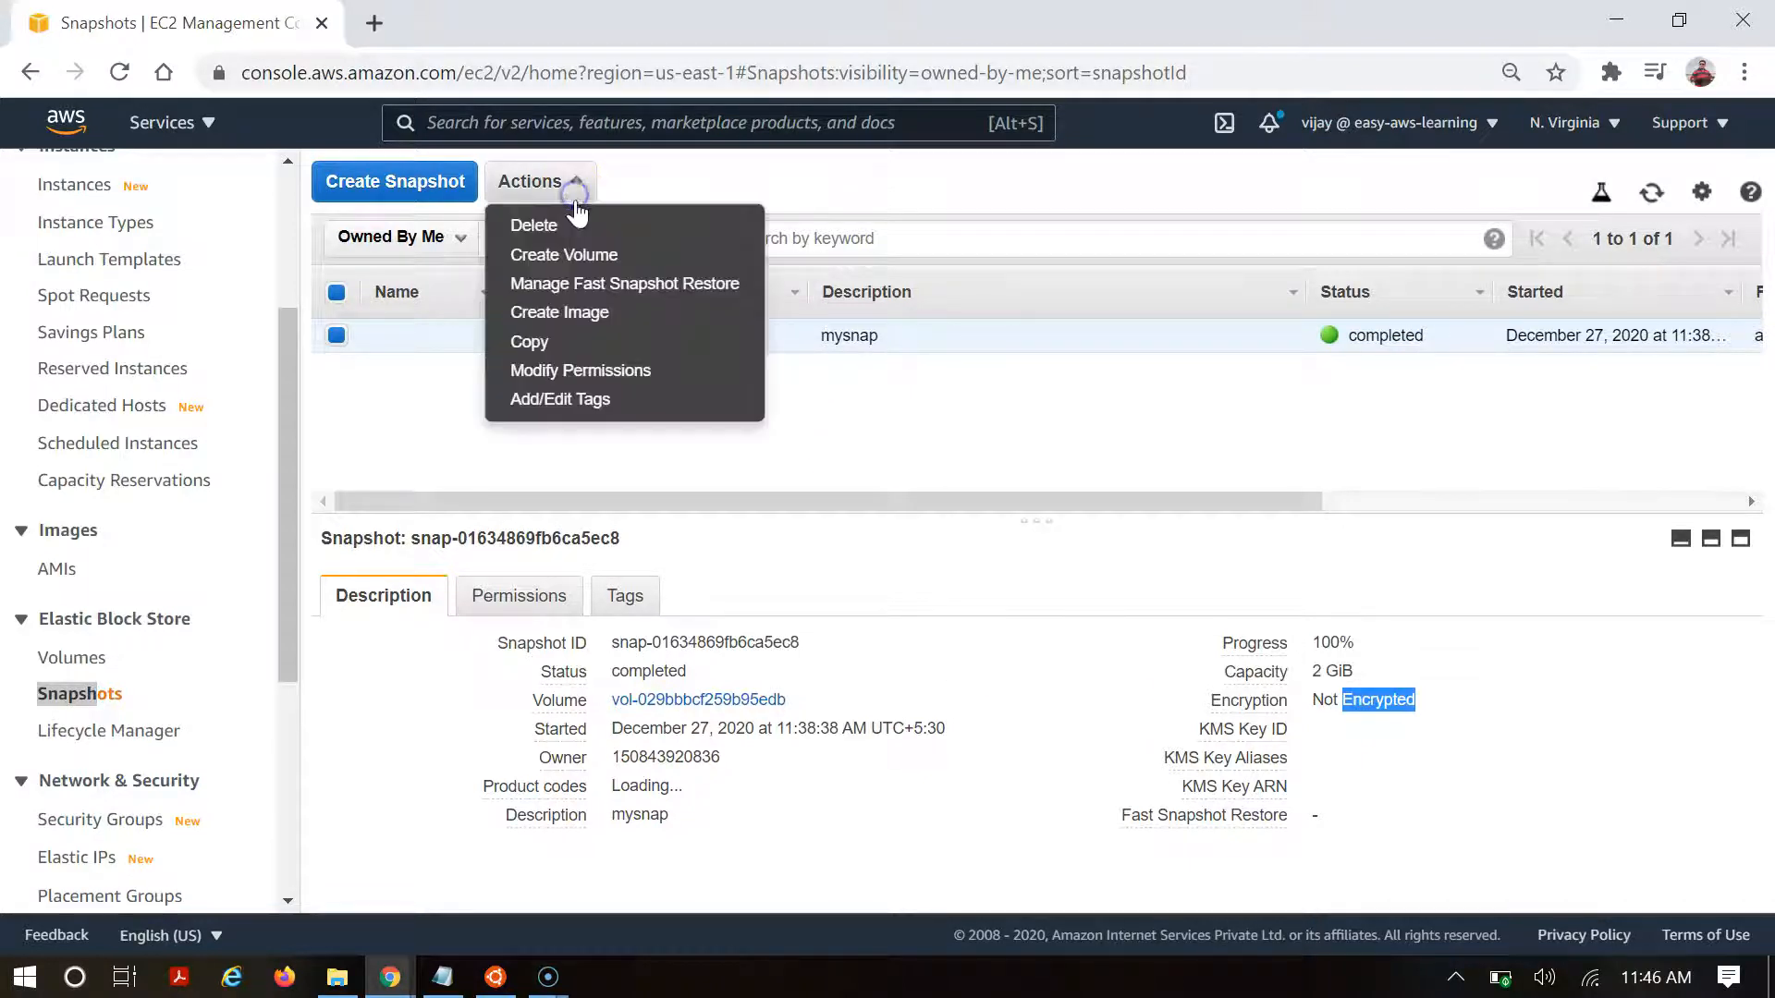
pyautogui.click(586, 263)
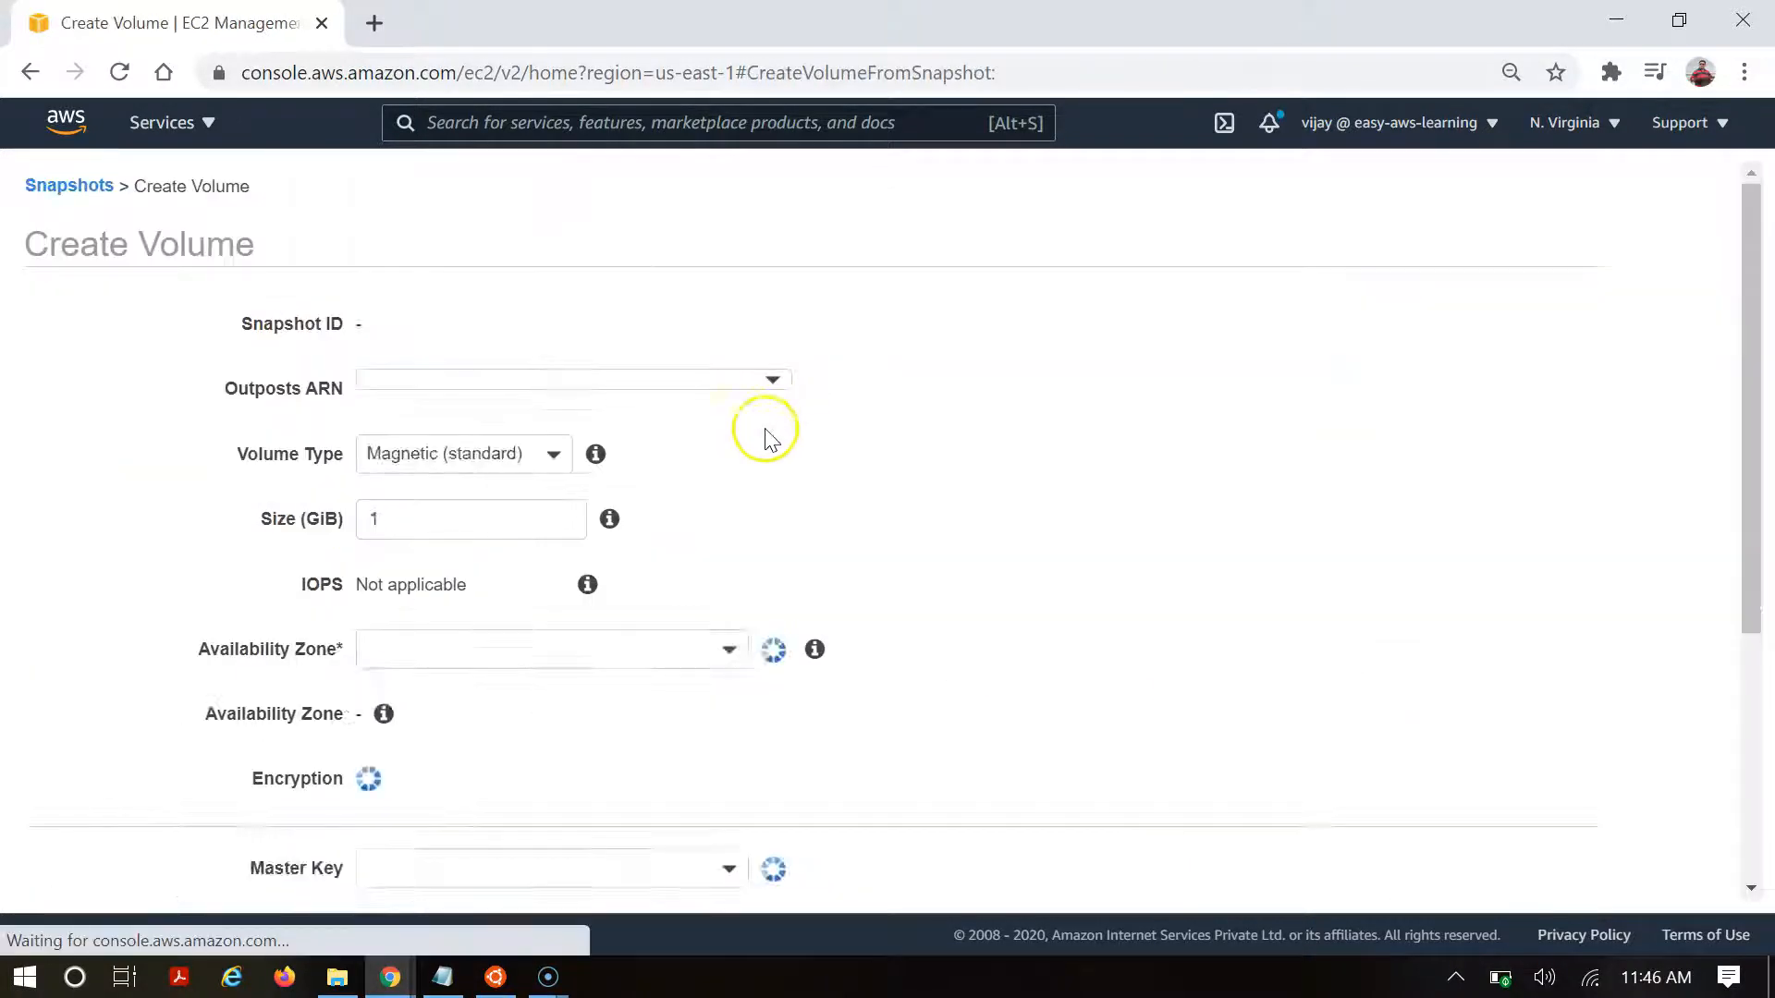
pyautogui.scroll(-3, 490, 759)
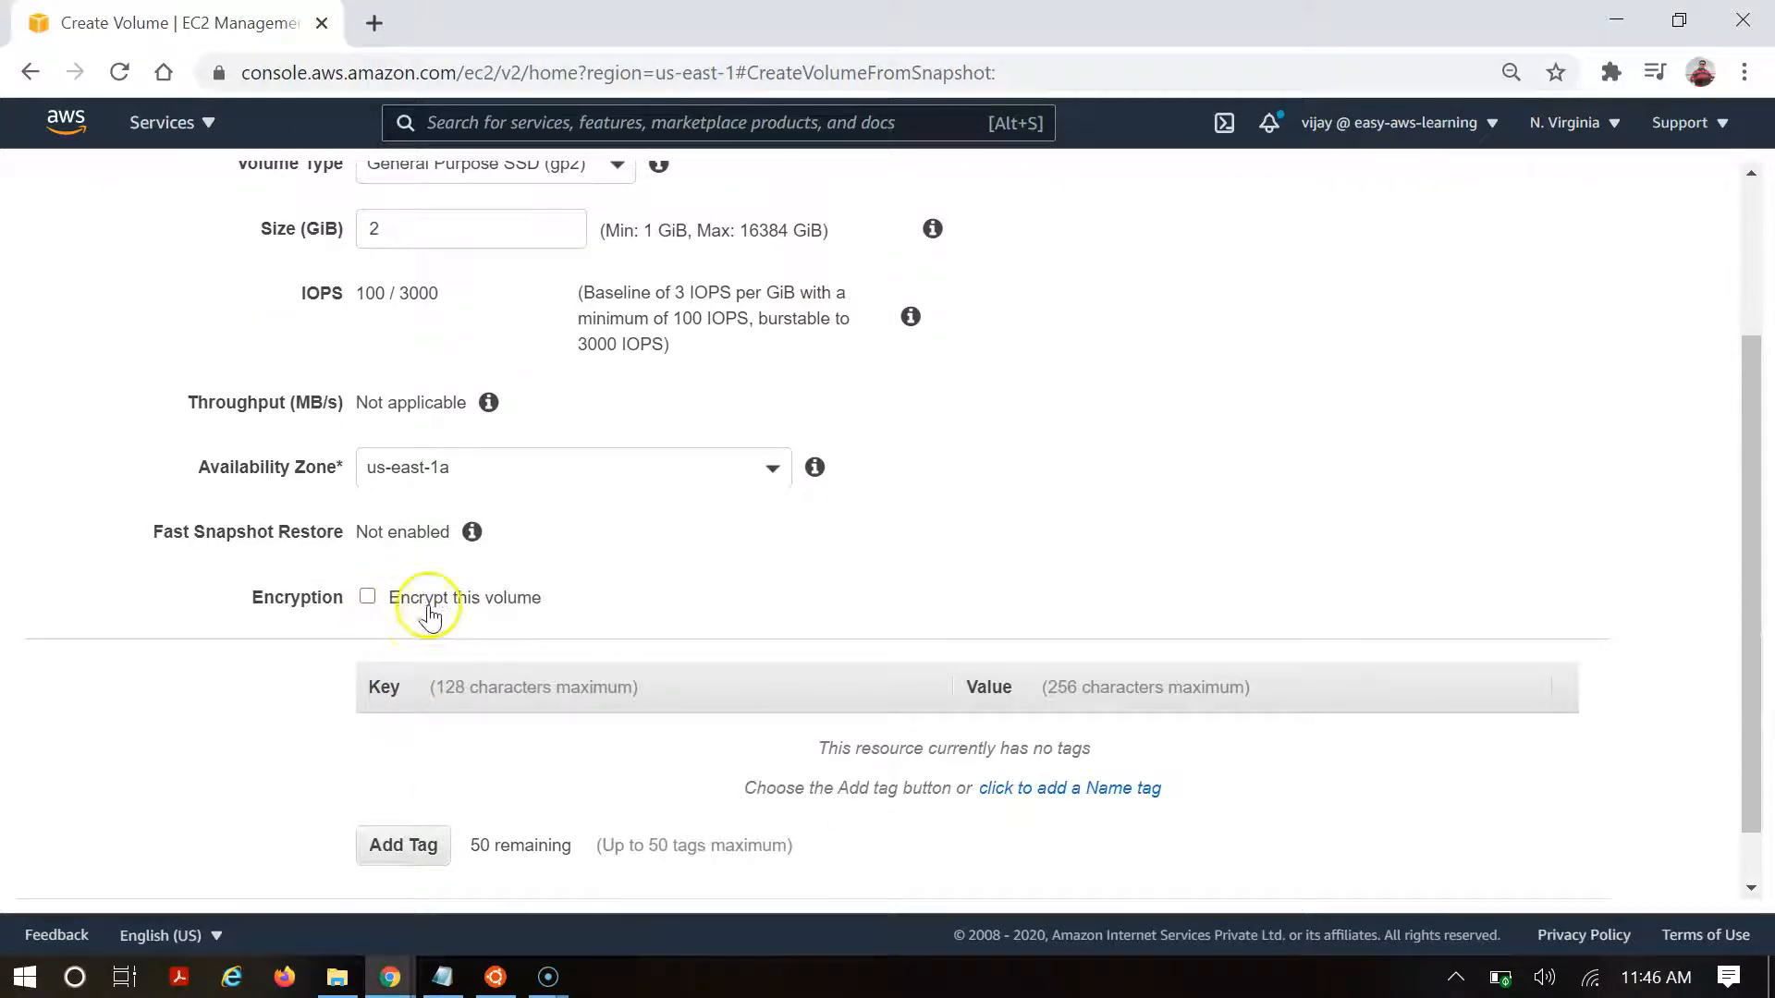
pyautogui.moveTo(418, 599); pyautogui.dragTo(501, 585)
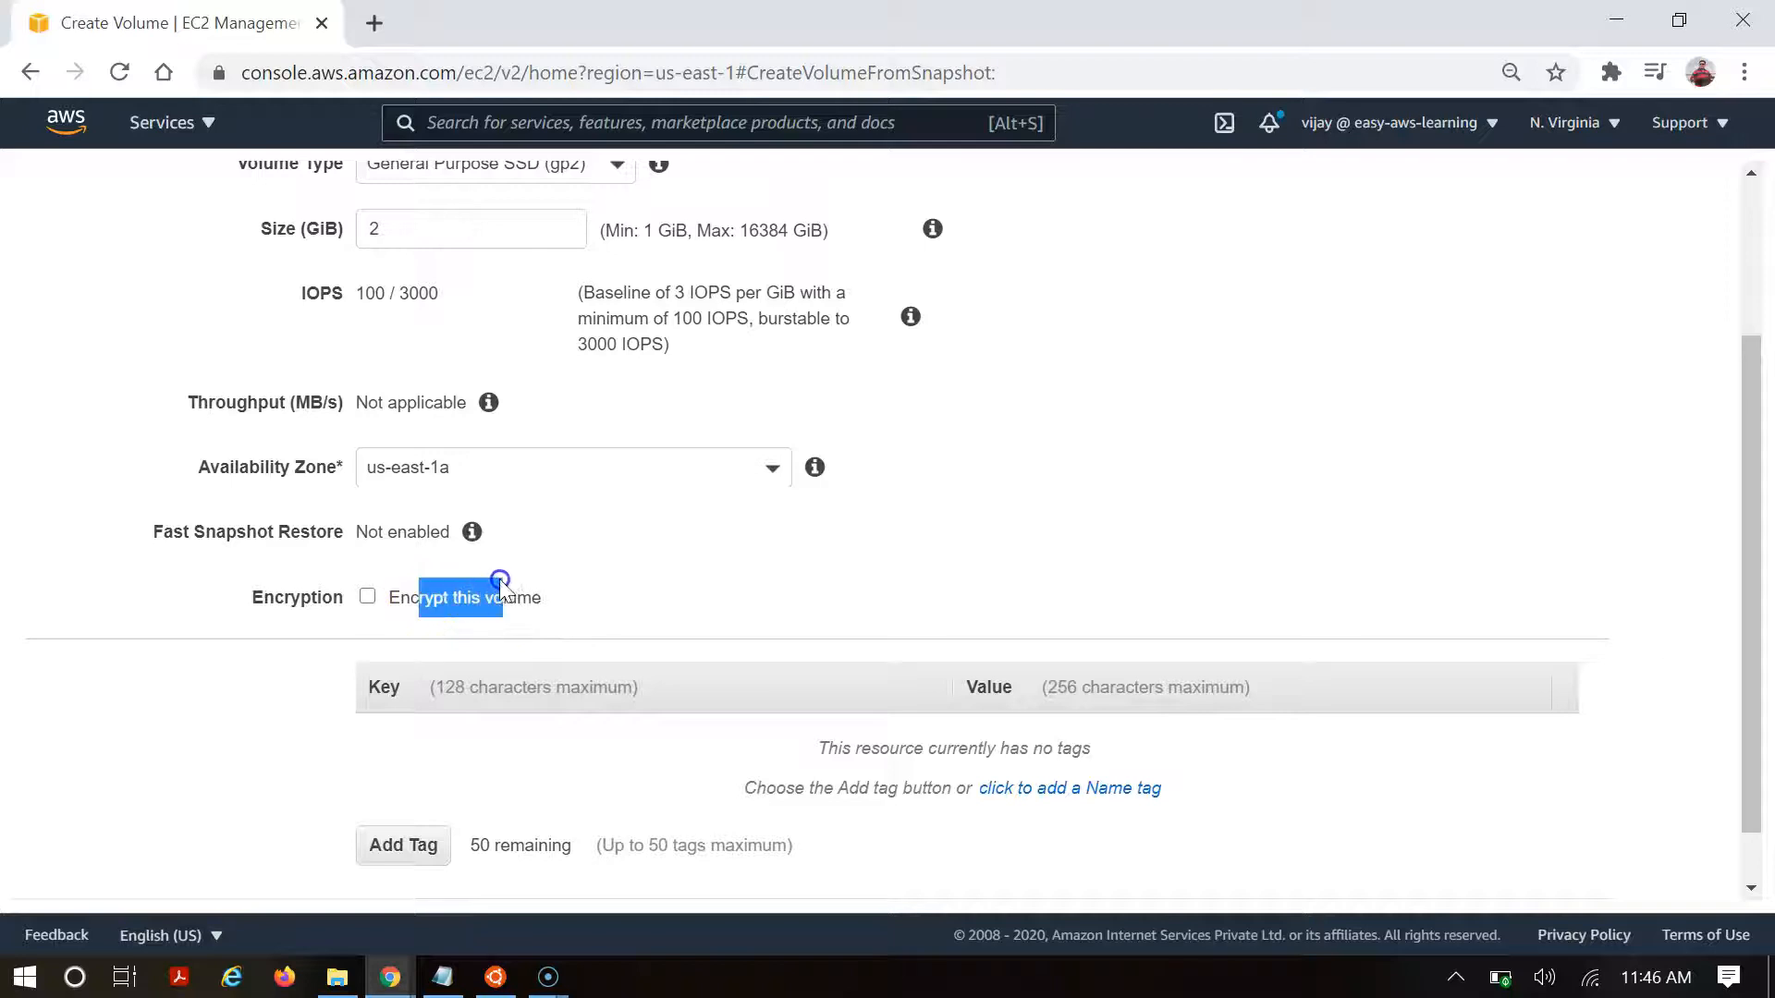
pyautogui.scroll(-1, 452, 772)
pyautogui.click(1394, 862)
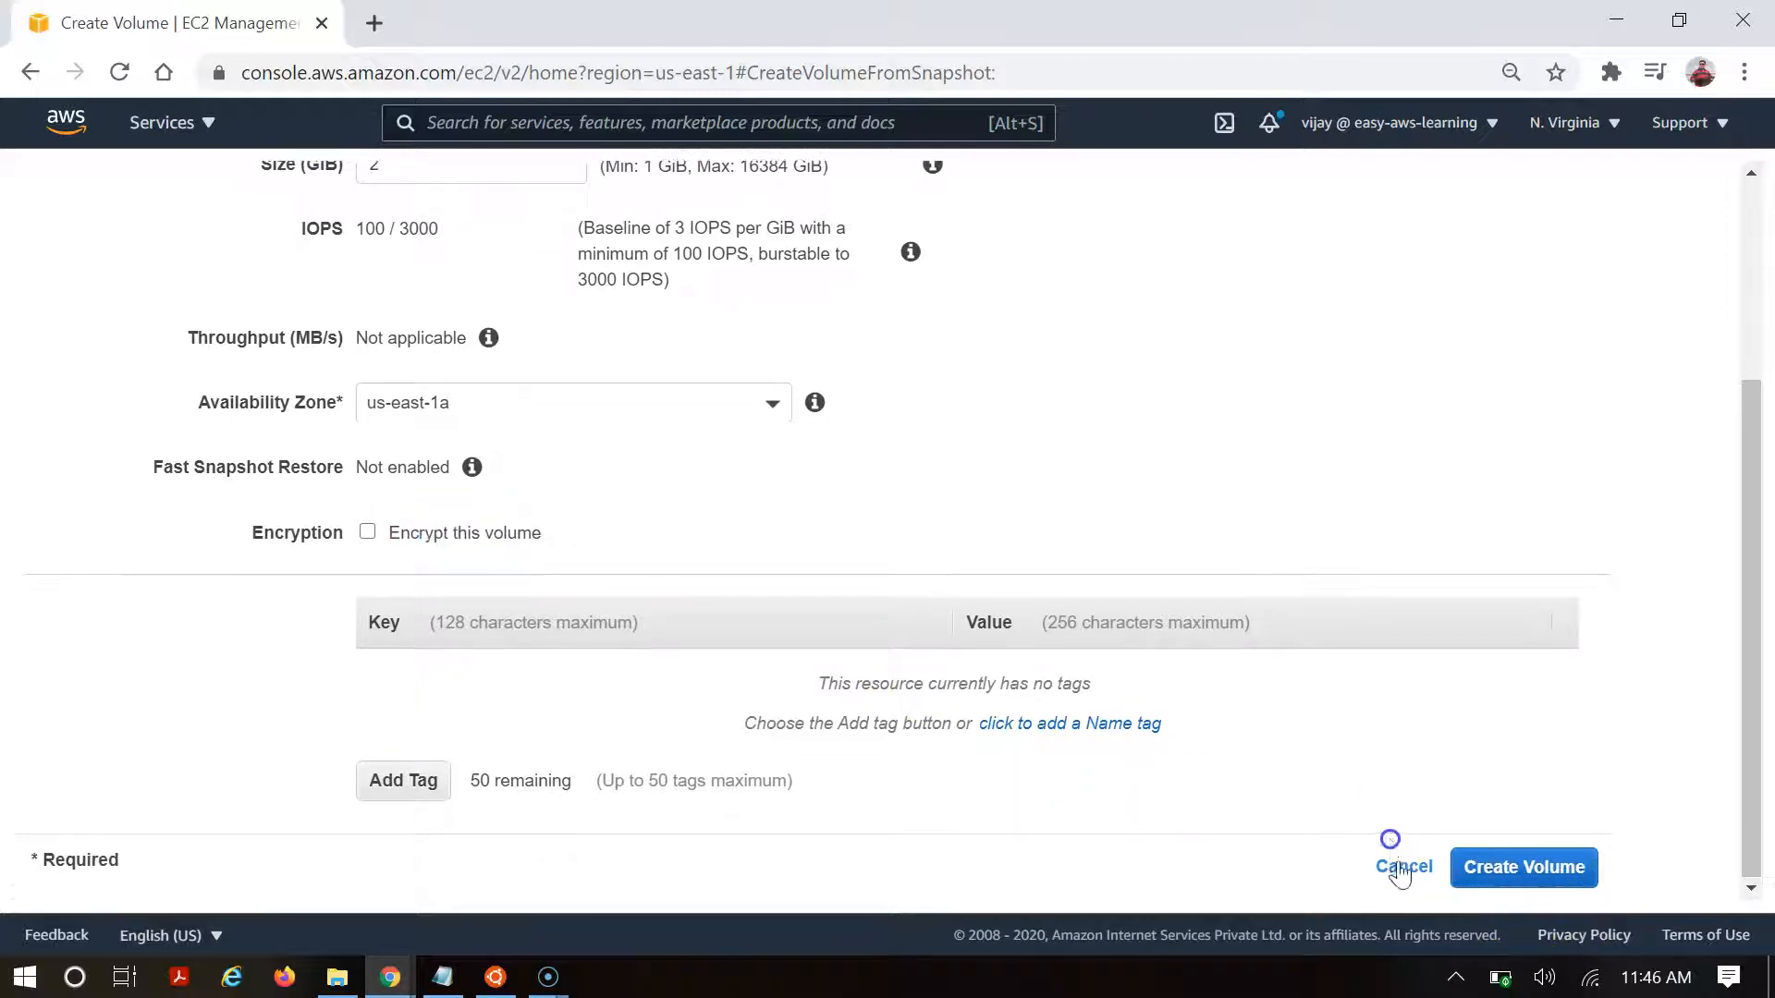
# - Copy the mysnap snapshot within US East (N. Virginia) with encryption enabled, using the default aws/ebs master key
pyautogui.click(77, 694)
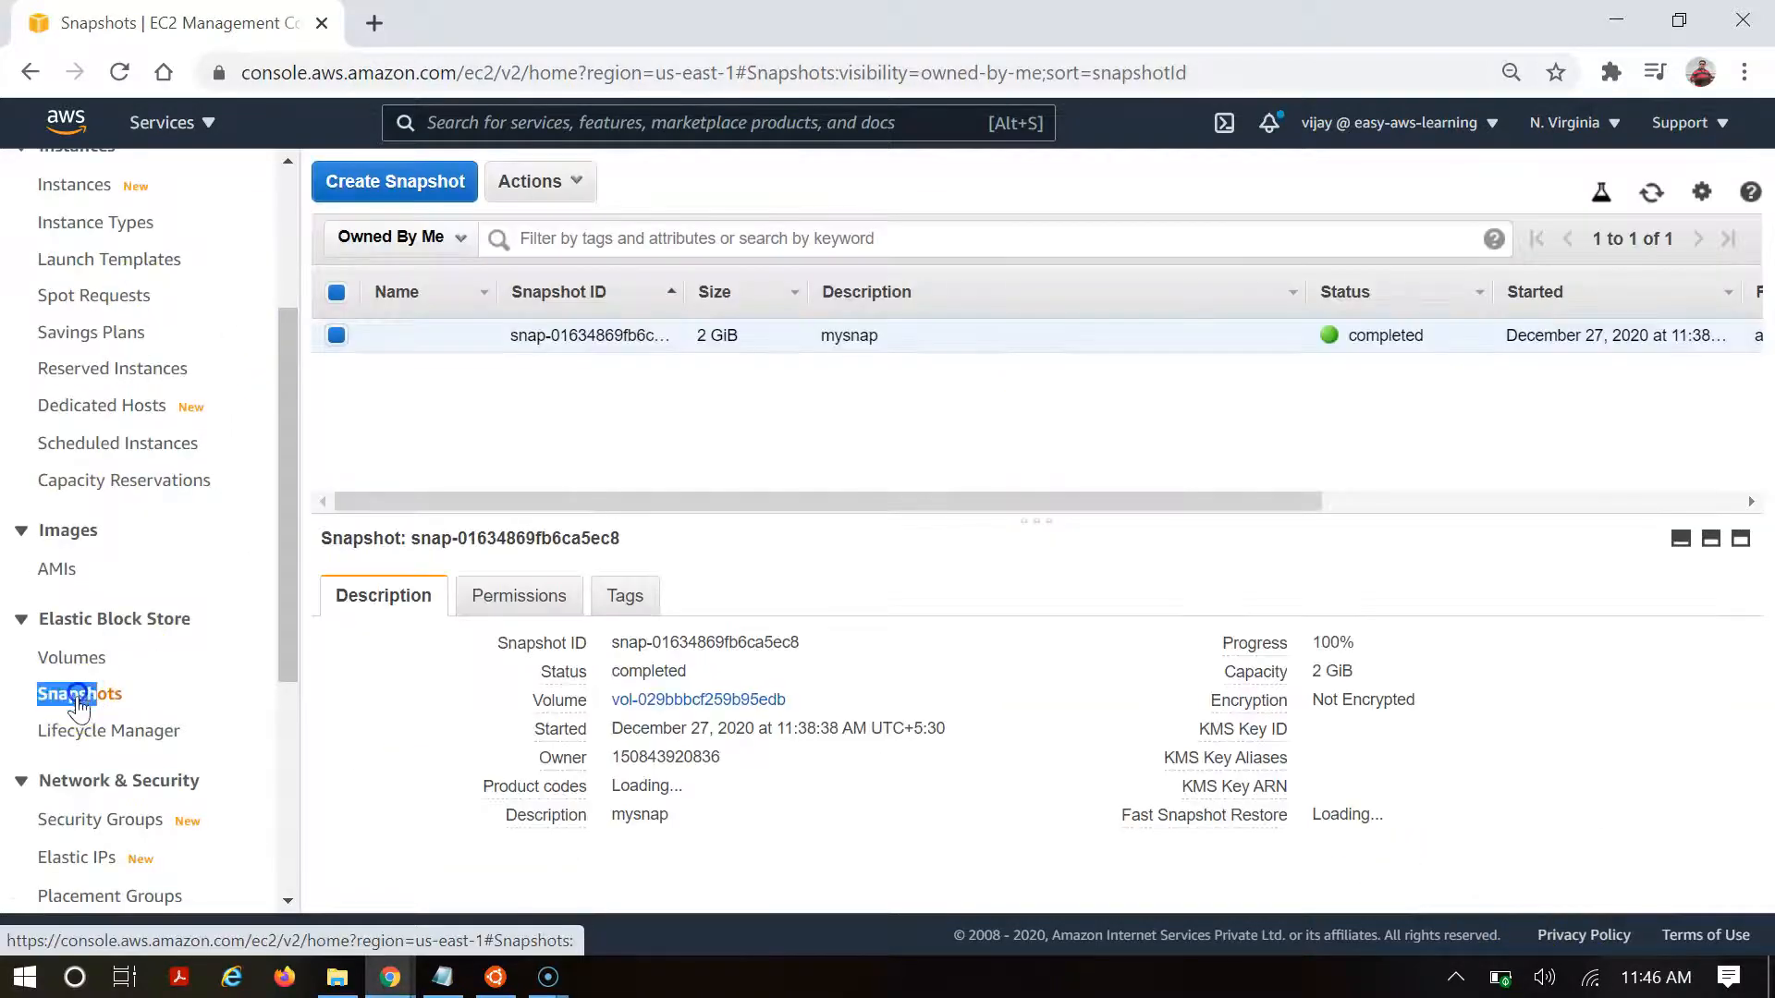
pyautogui.click(567, 181)
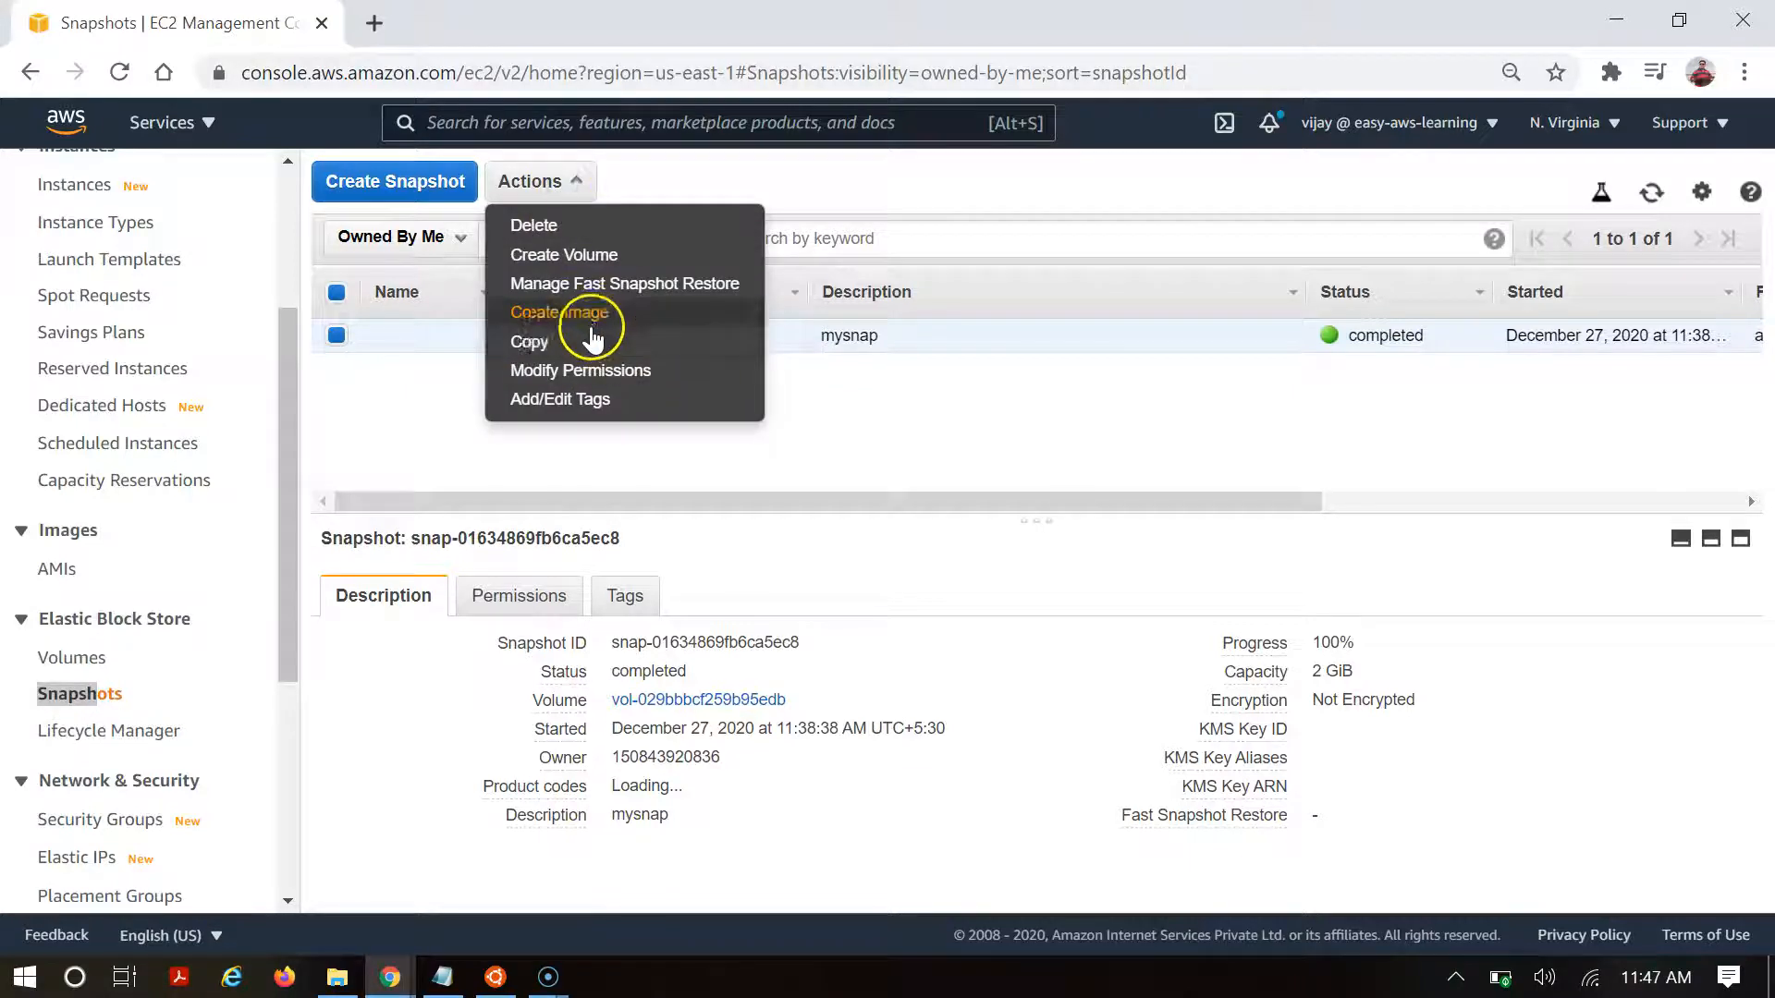
pyautogui.click(585, 344)
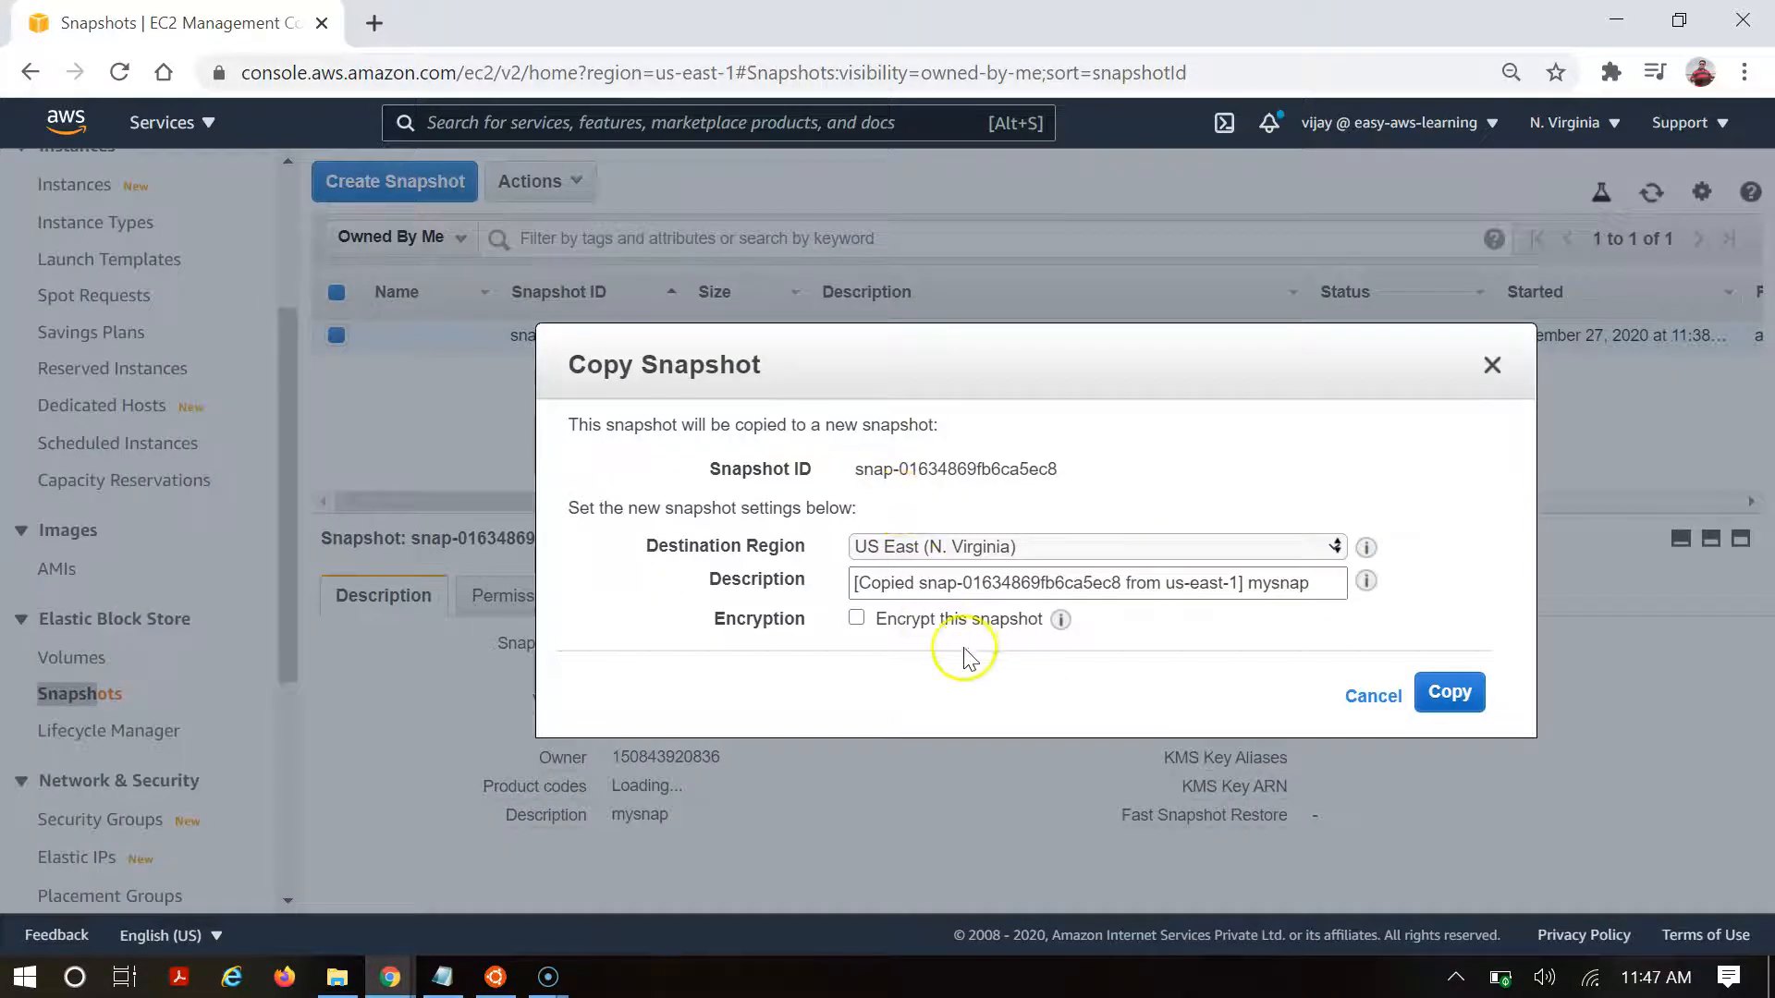
pyautogui.click(856, 618)
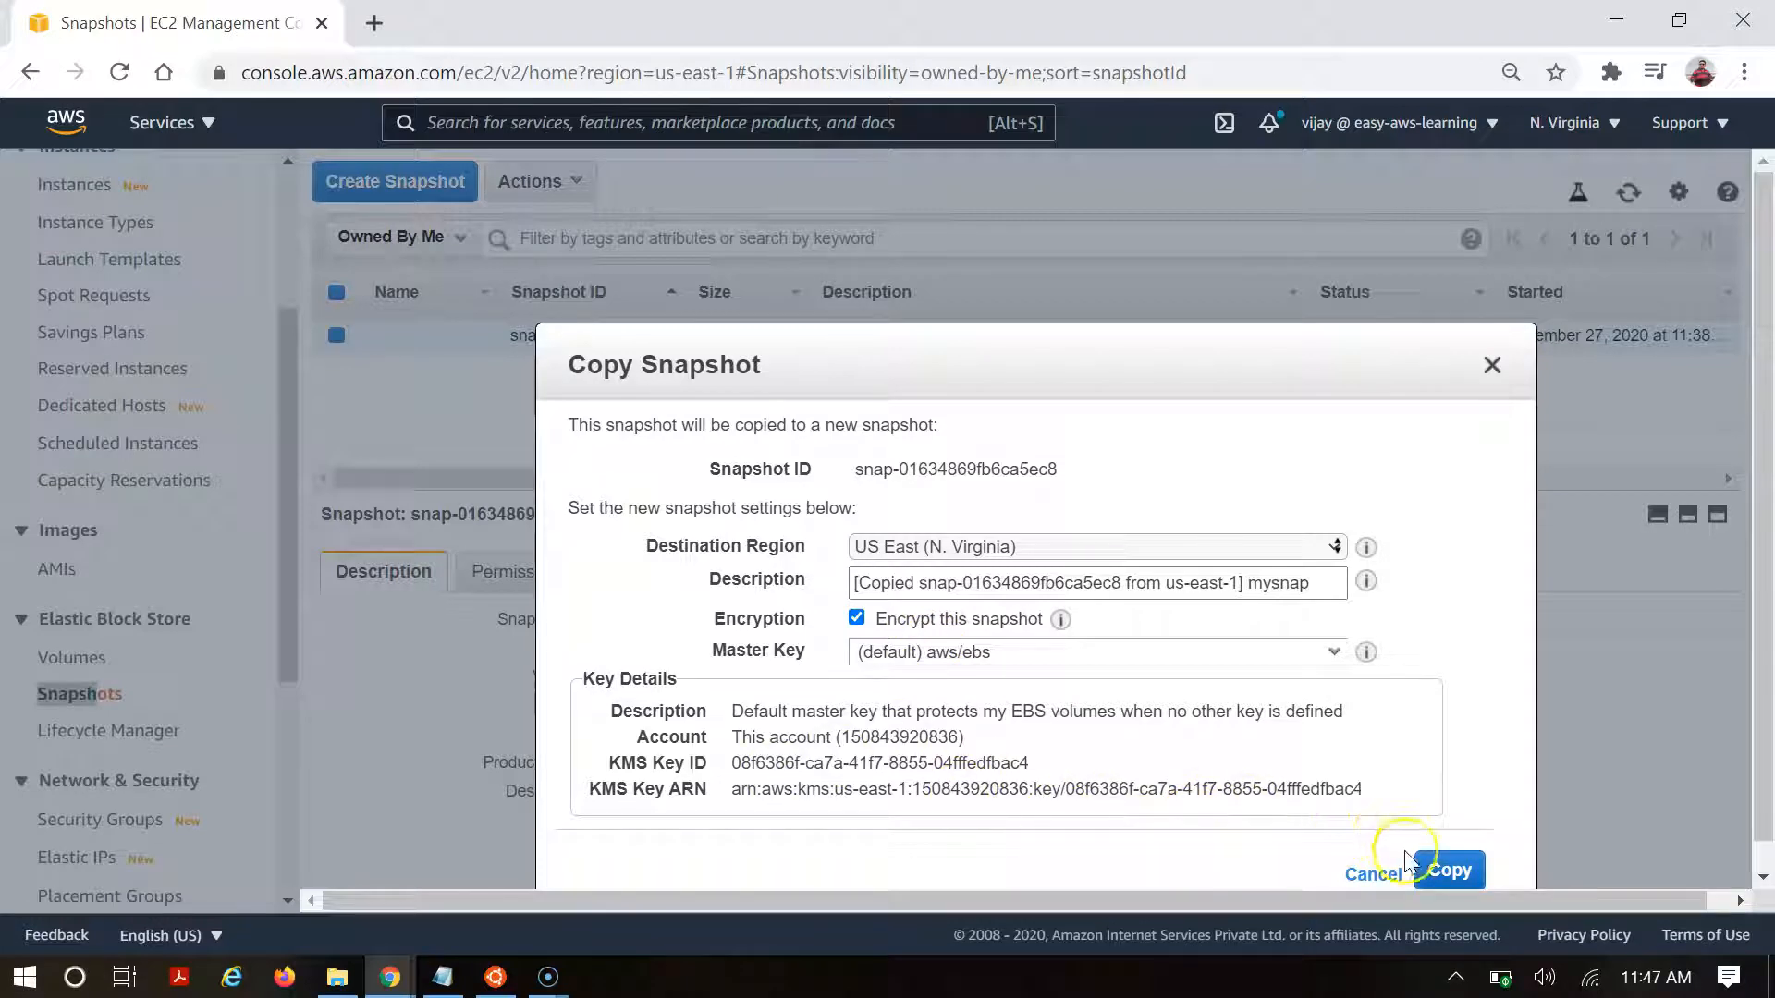
pyautogui.click(1444, 878)
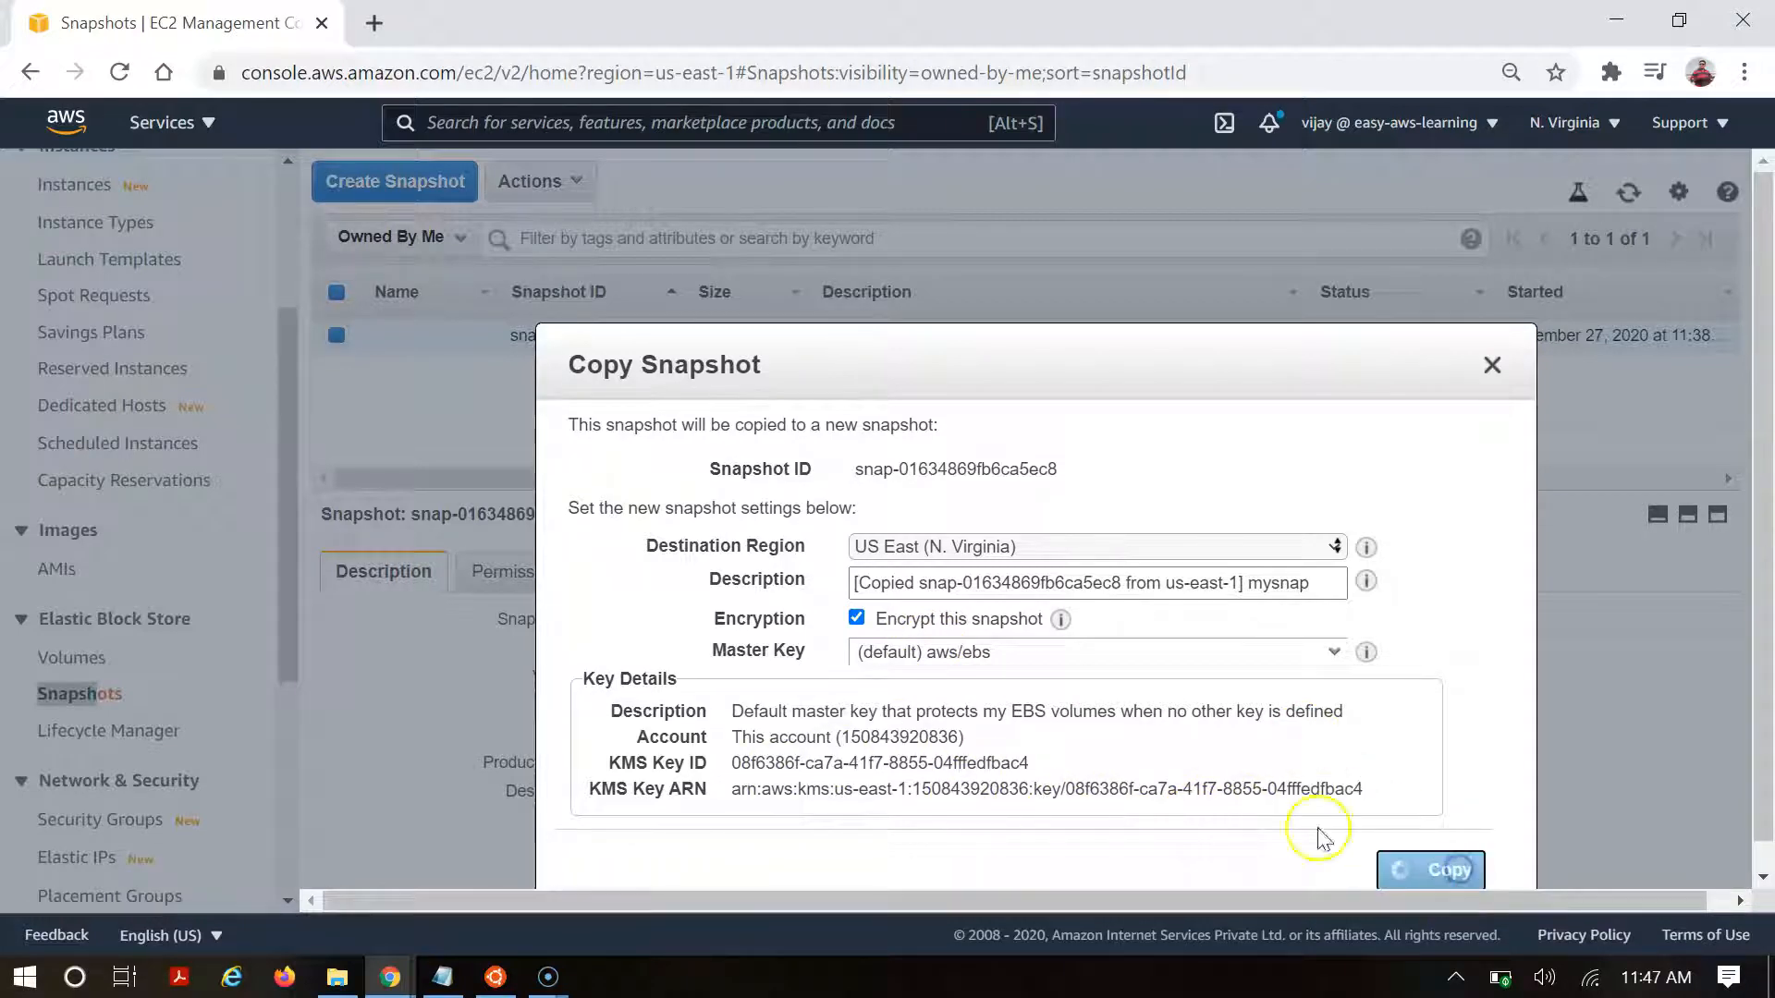
pyautogui.click(1397, 592)
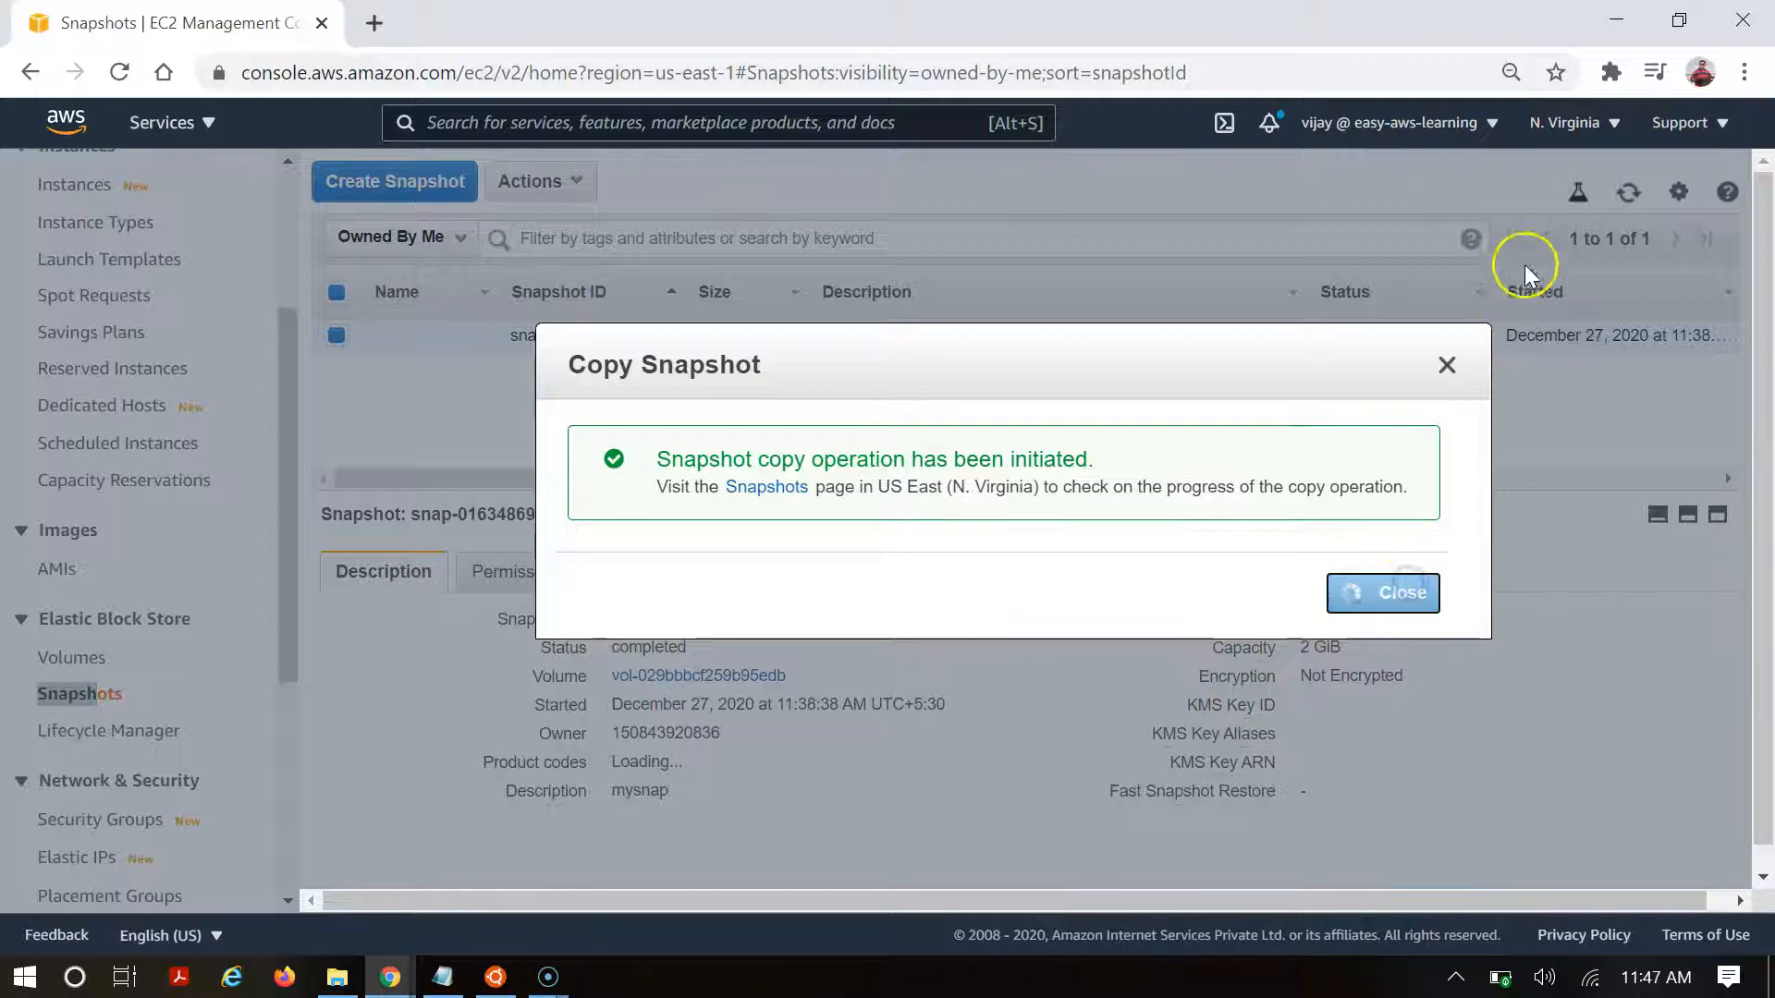
# - Refresh the snapshots list and check the copied snapshot's completion and encryption status
pyautogui.click(1651, 194)
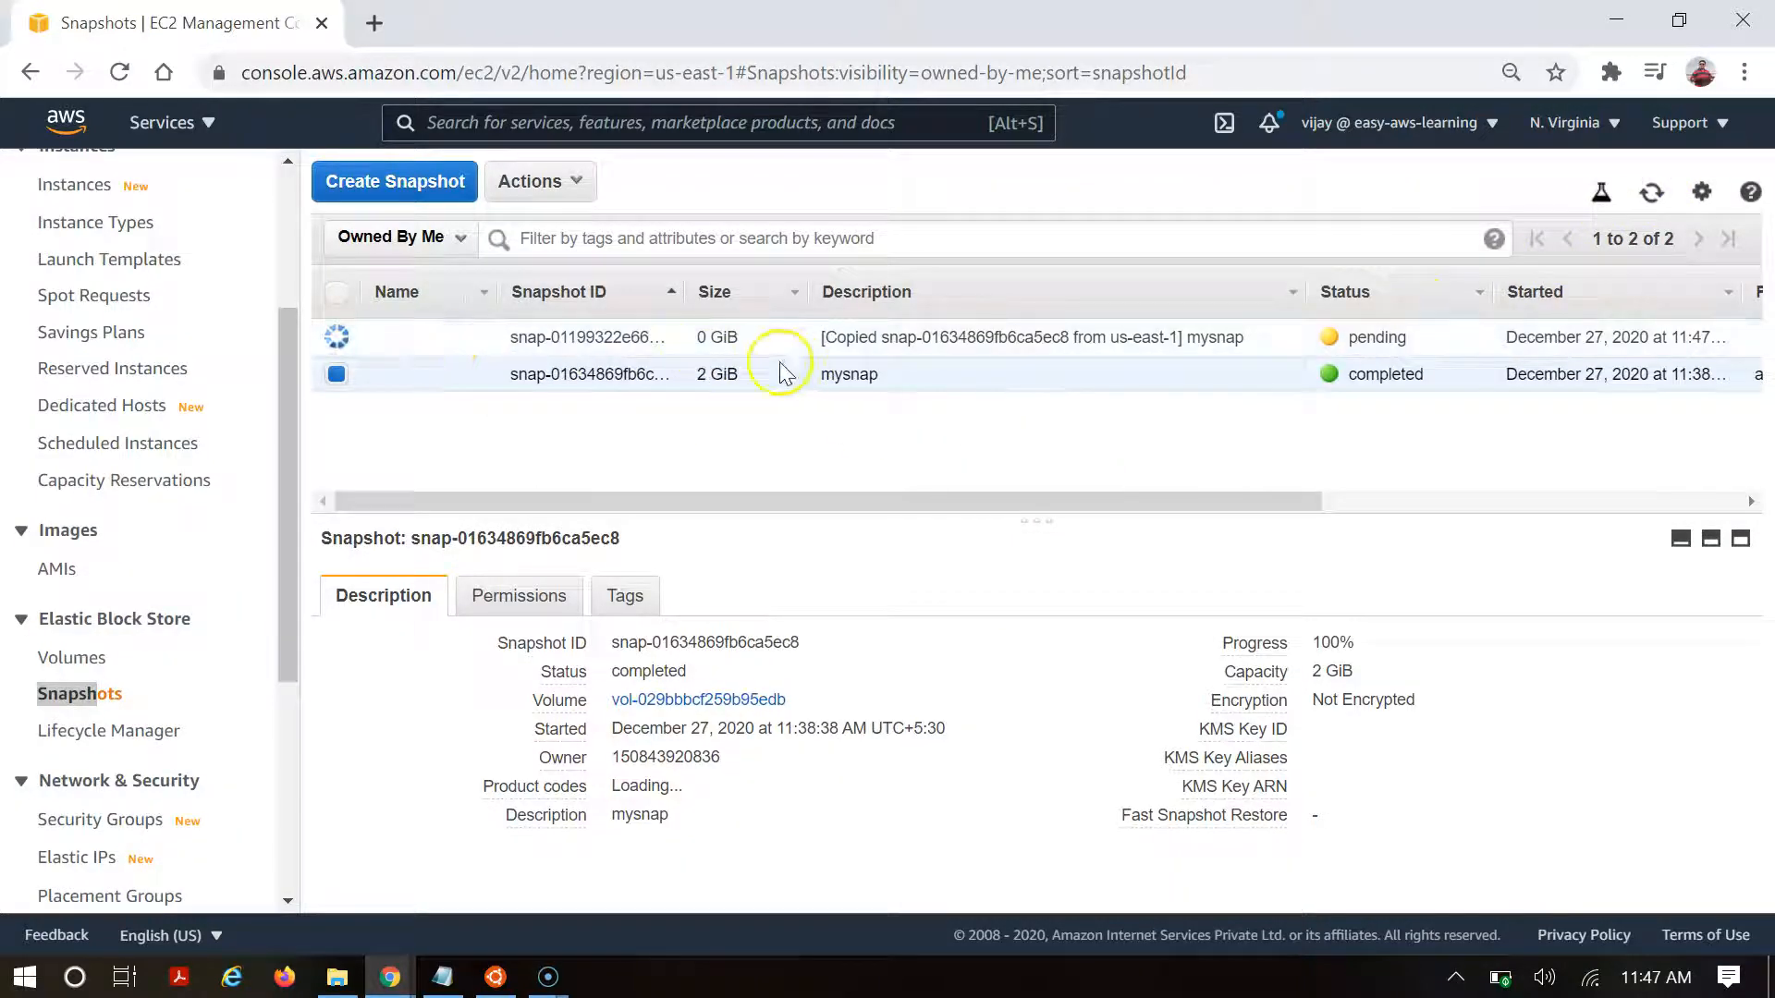
pyautogui.click(721, 336)
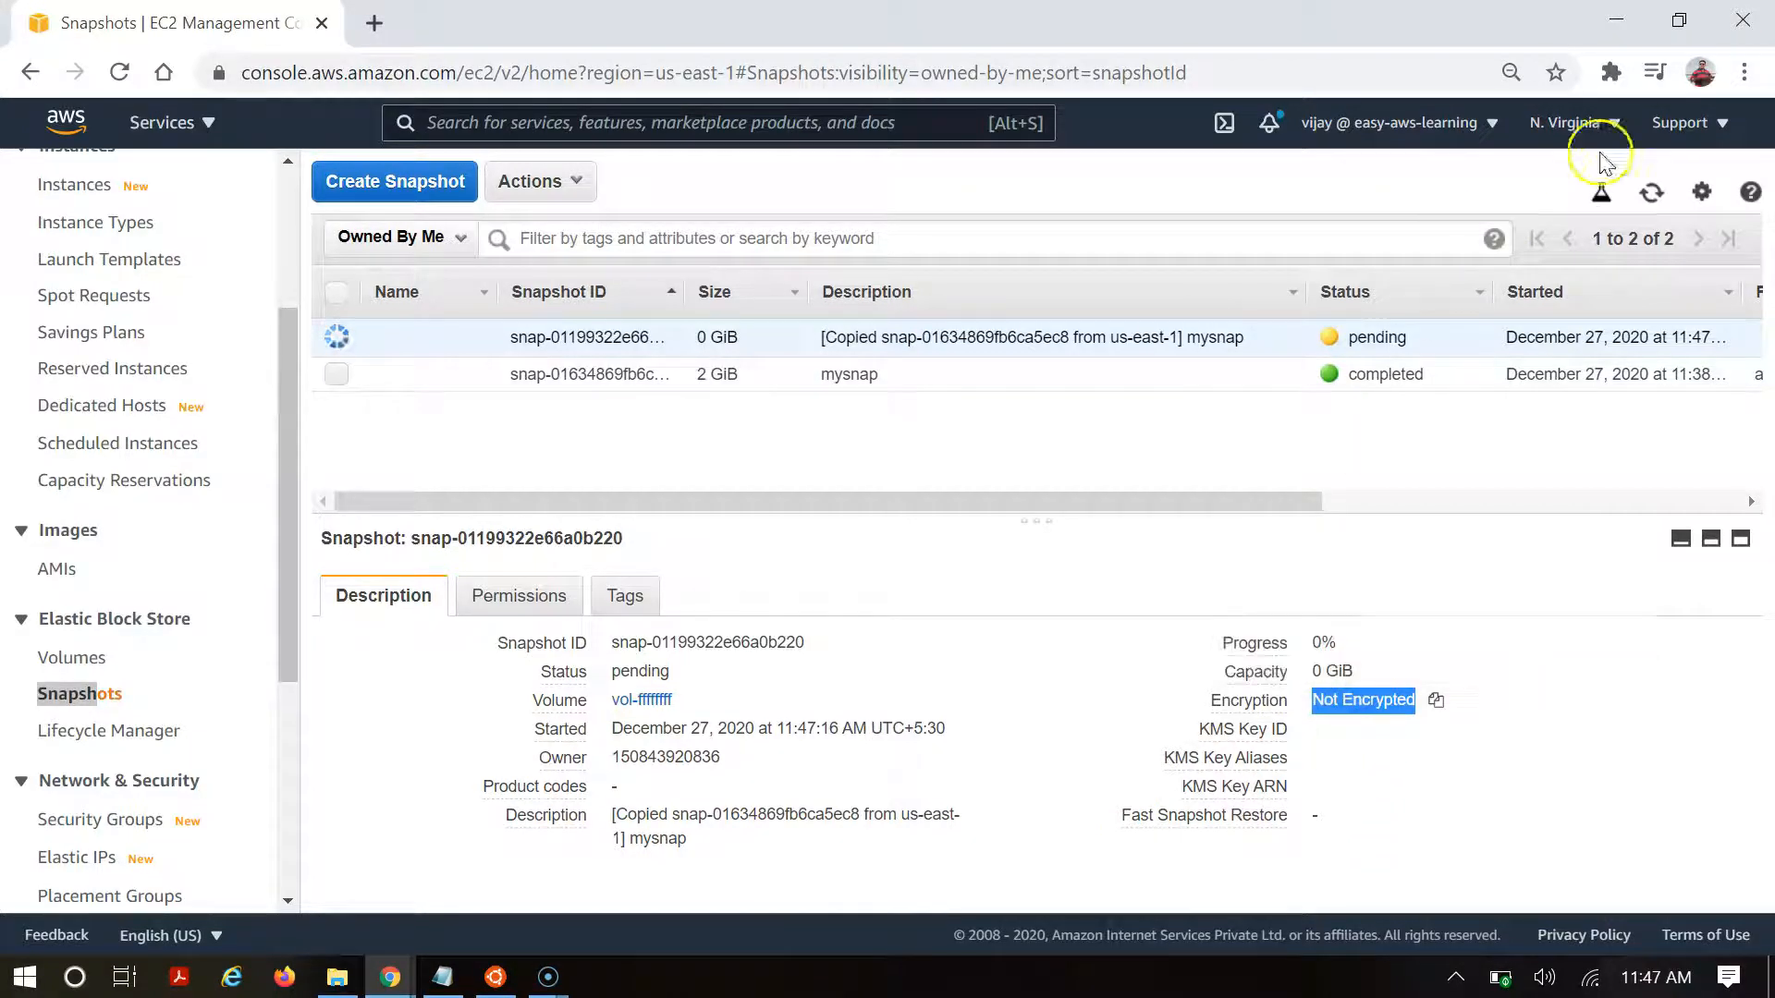
pyautogui.click(1650, 196)
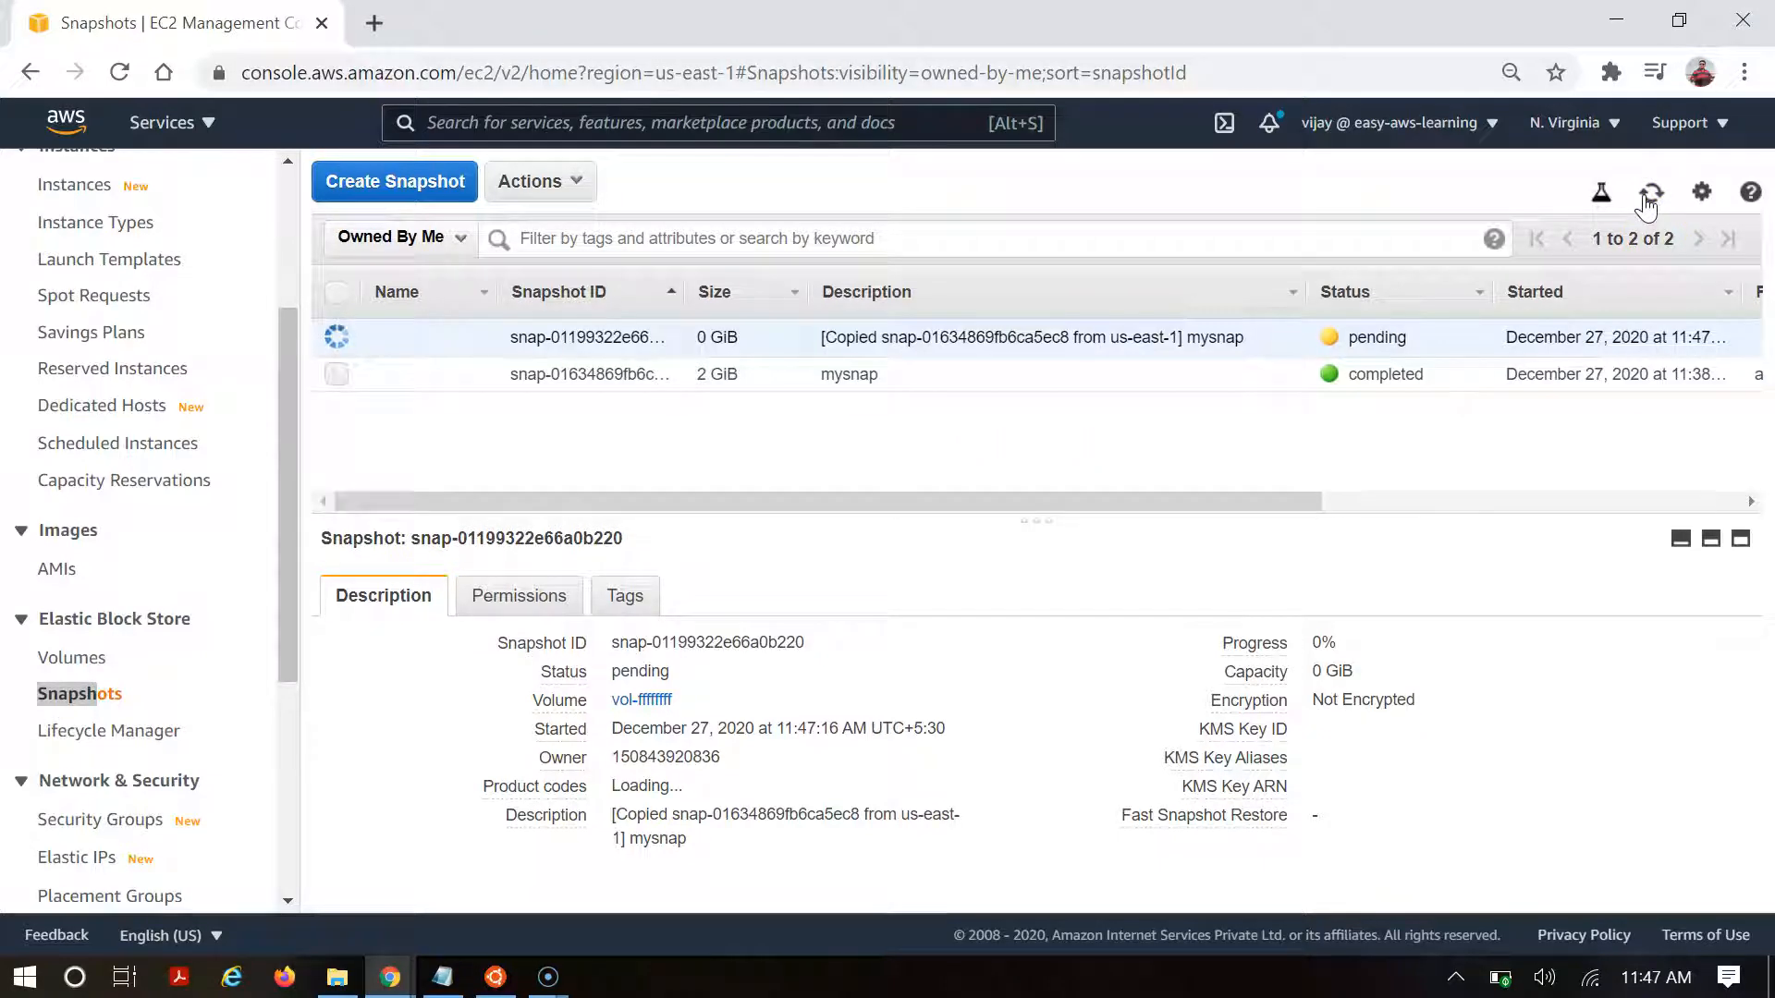
pyautogui.click(1647, 199)
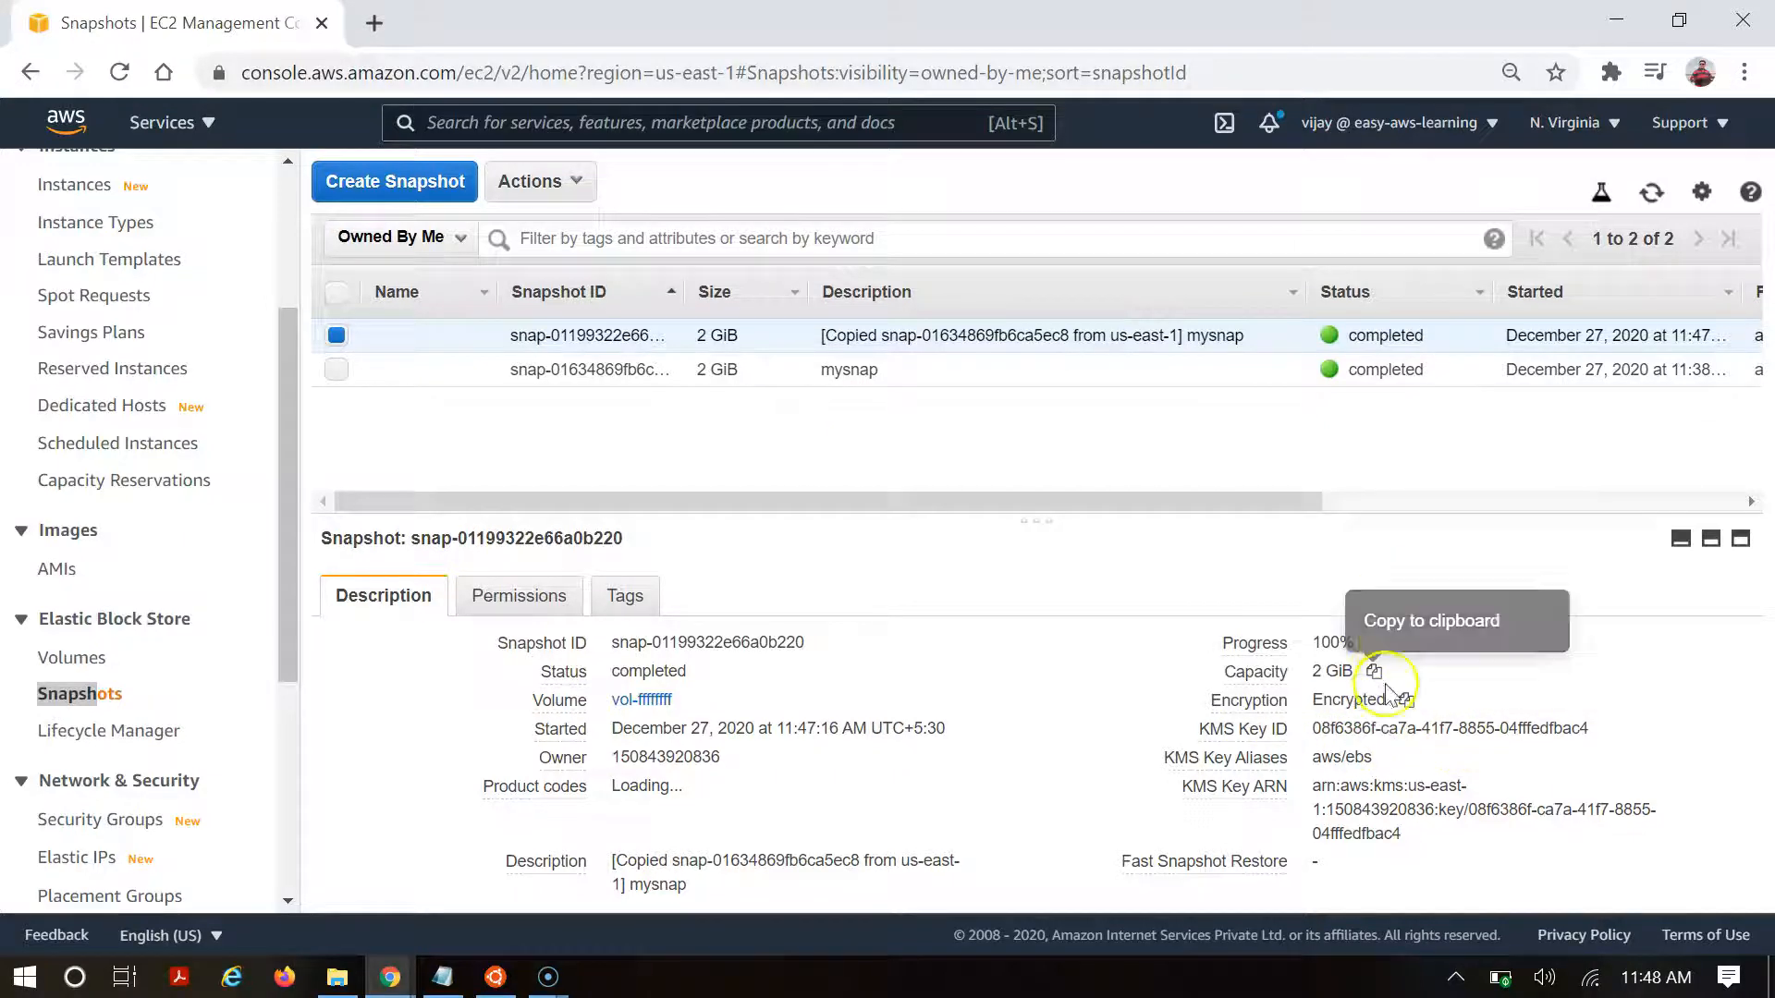
# - Create a 2 GiB General Purpose SSD (gp2) volume in us-east-1a from the encrypted snapshot copy, using the aws/ebs master key
pyautogui.click(557, 186)
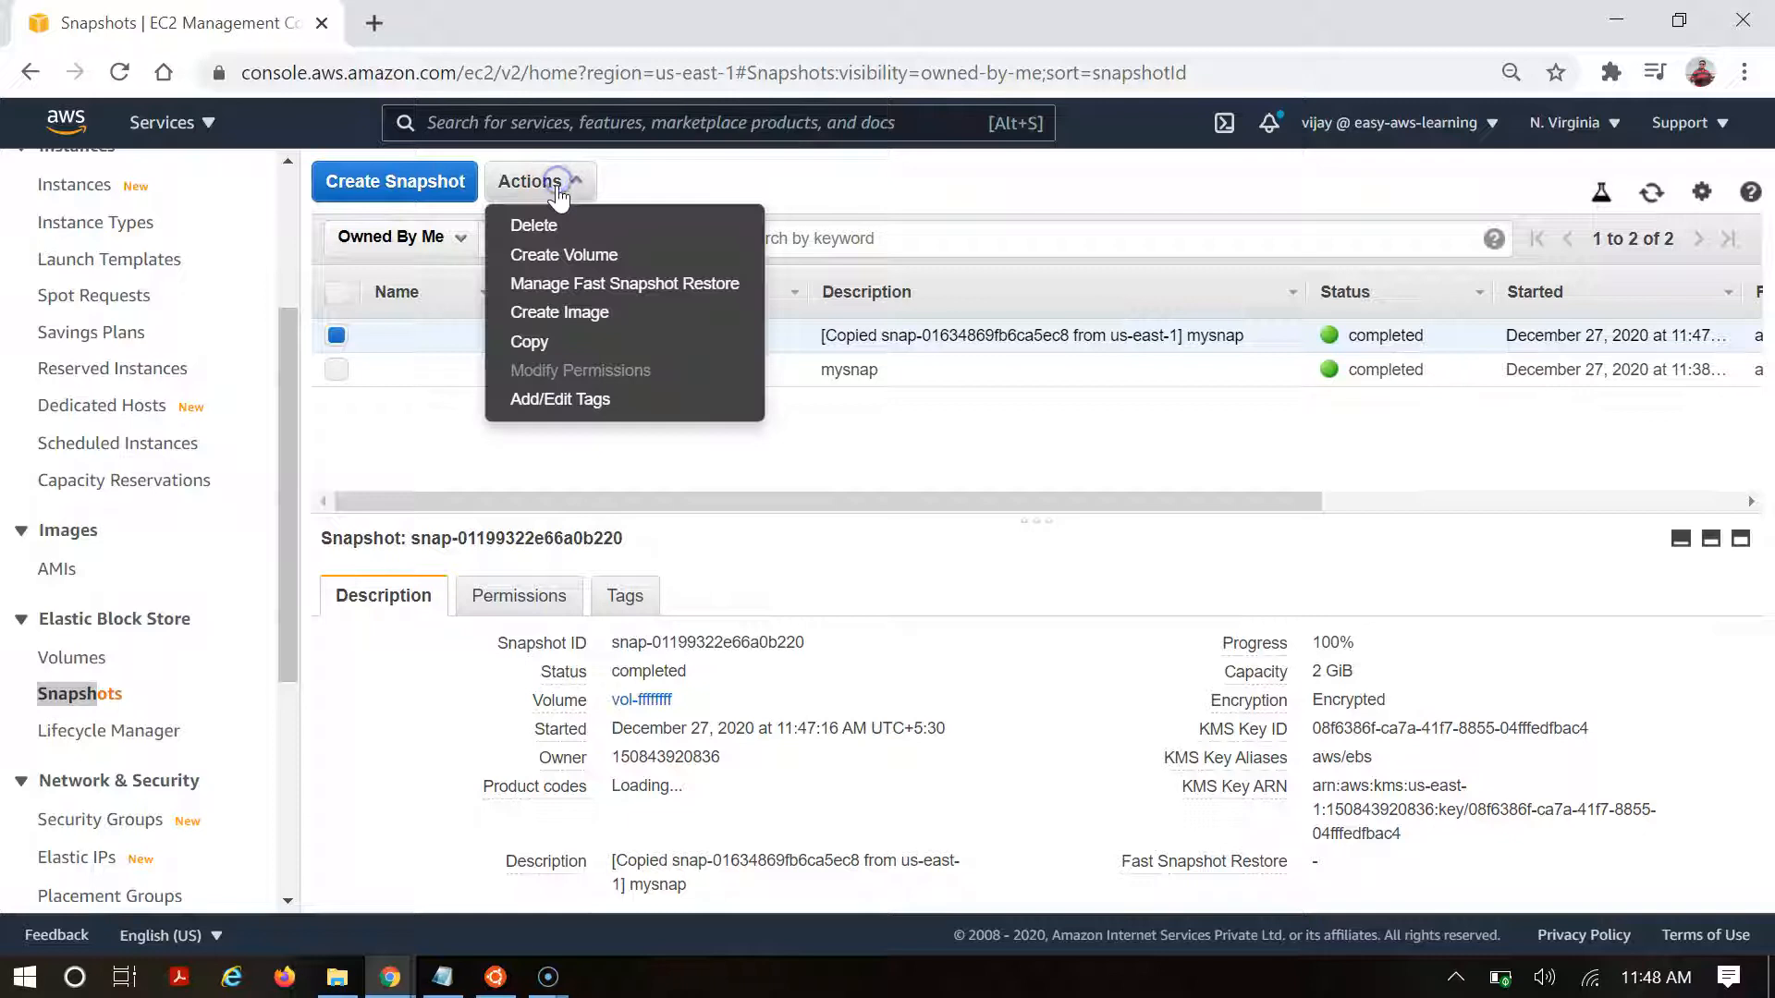
pyautogui.click(581, 262)
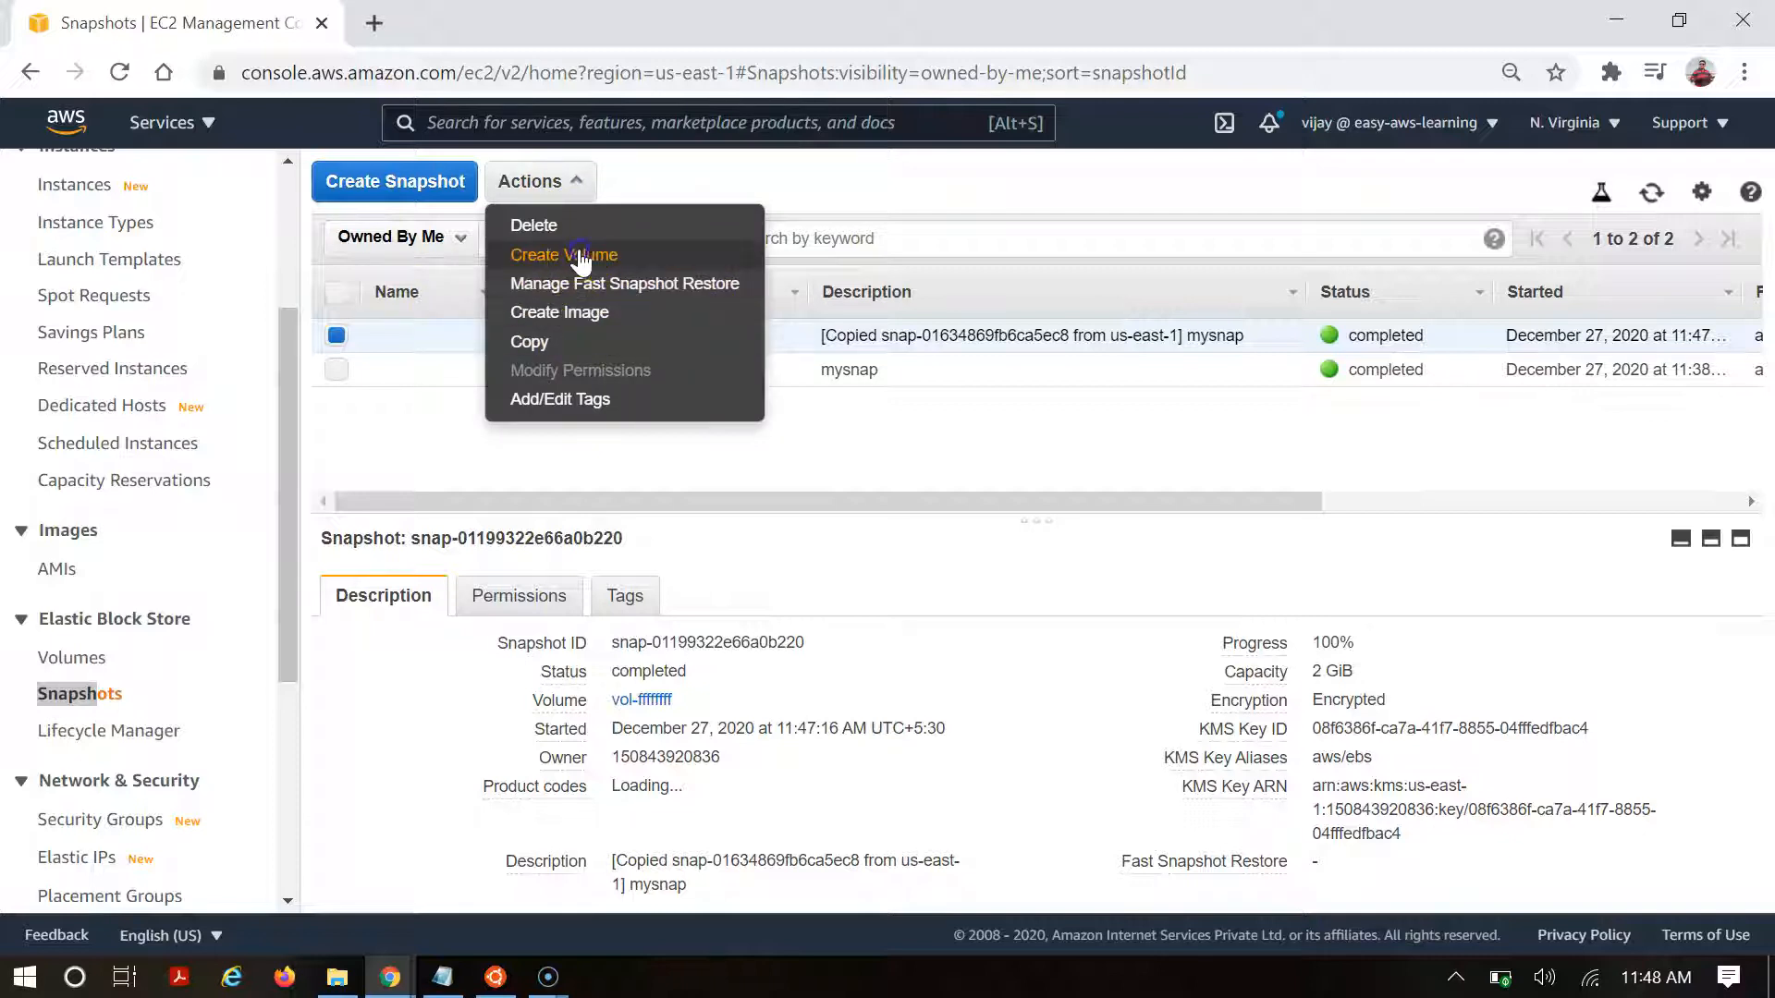
pyautogui.scroll(-4, 731, 518)
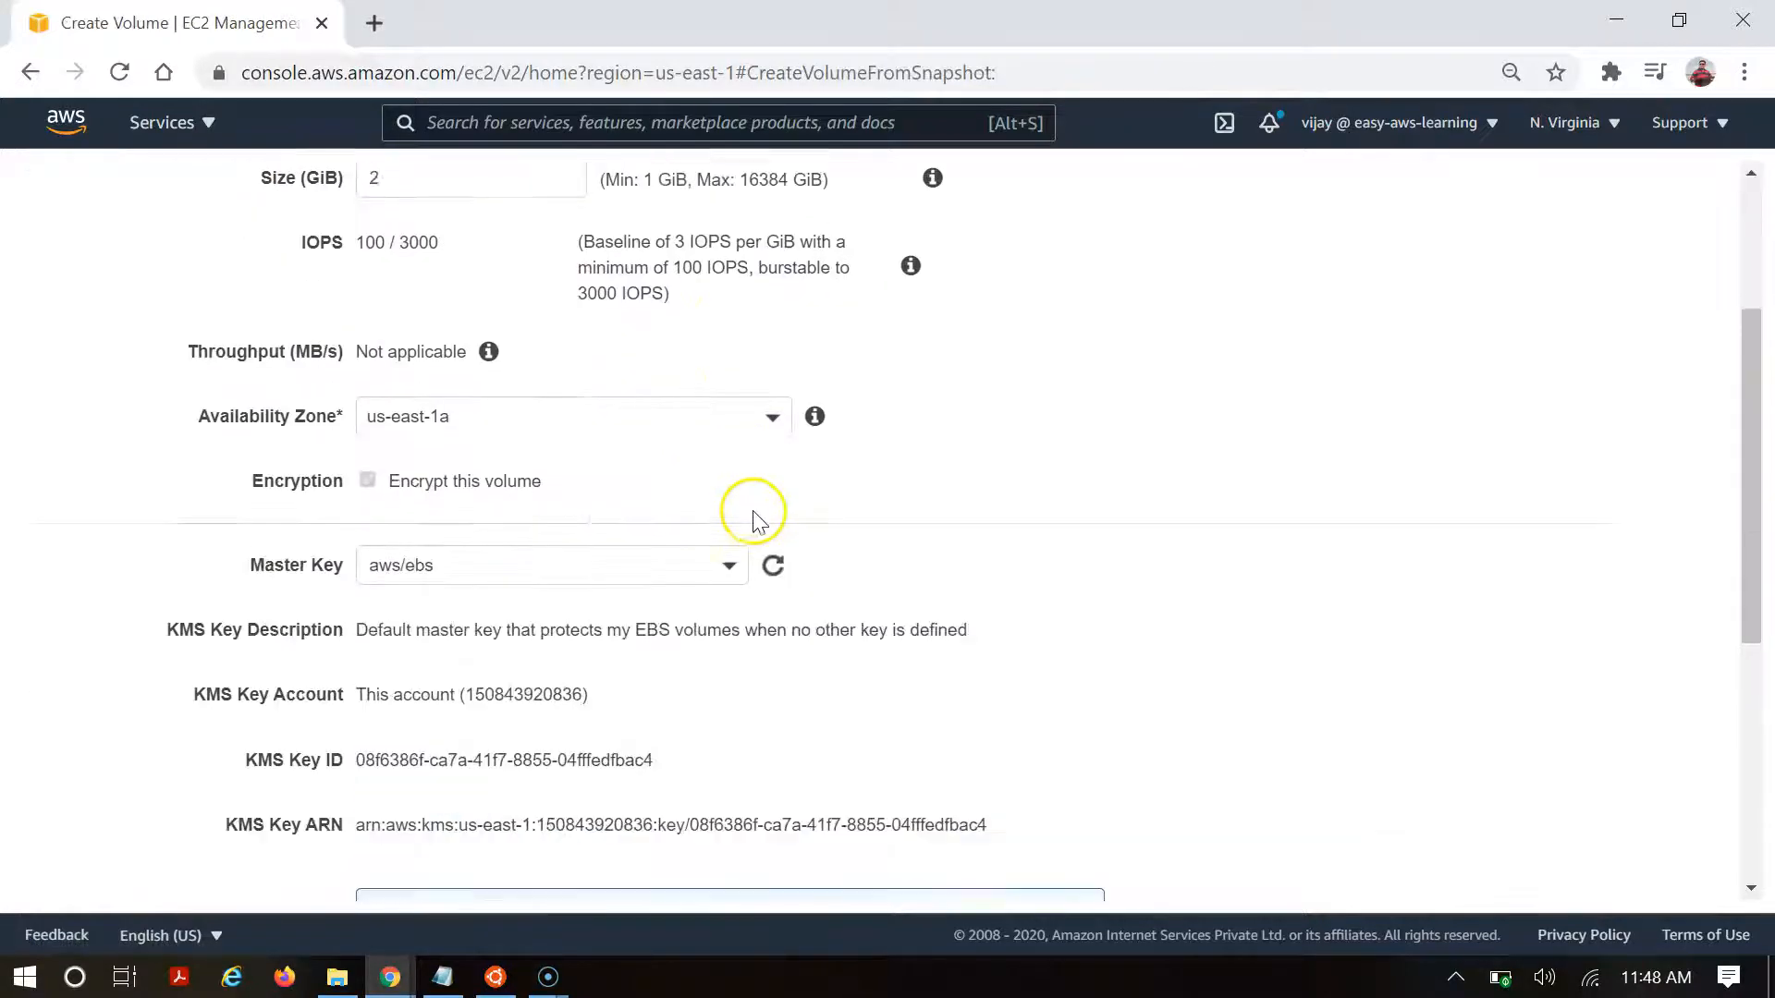
pyautogui.moveTo(411, 541); pyautogui.dragTo(389, 545)
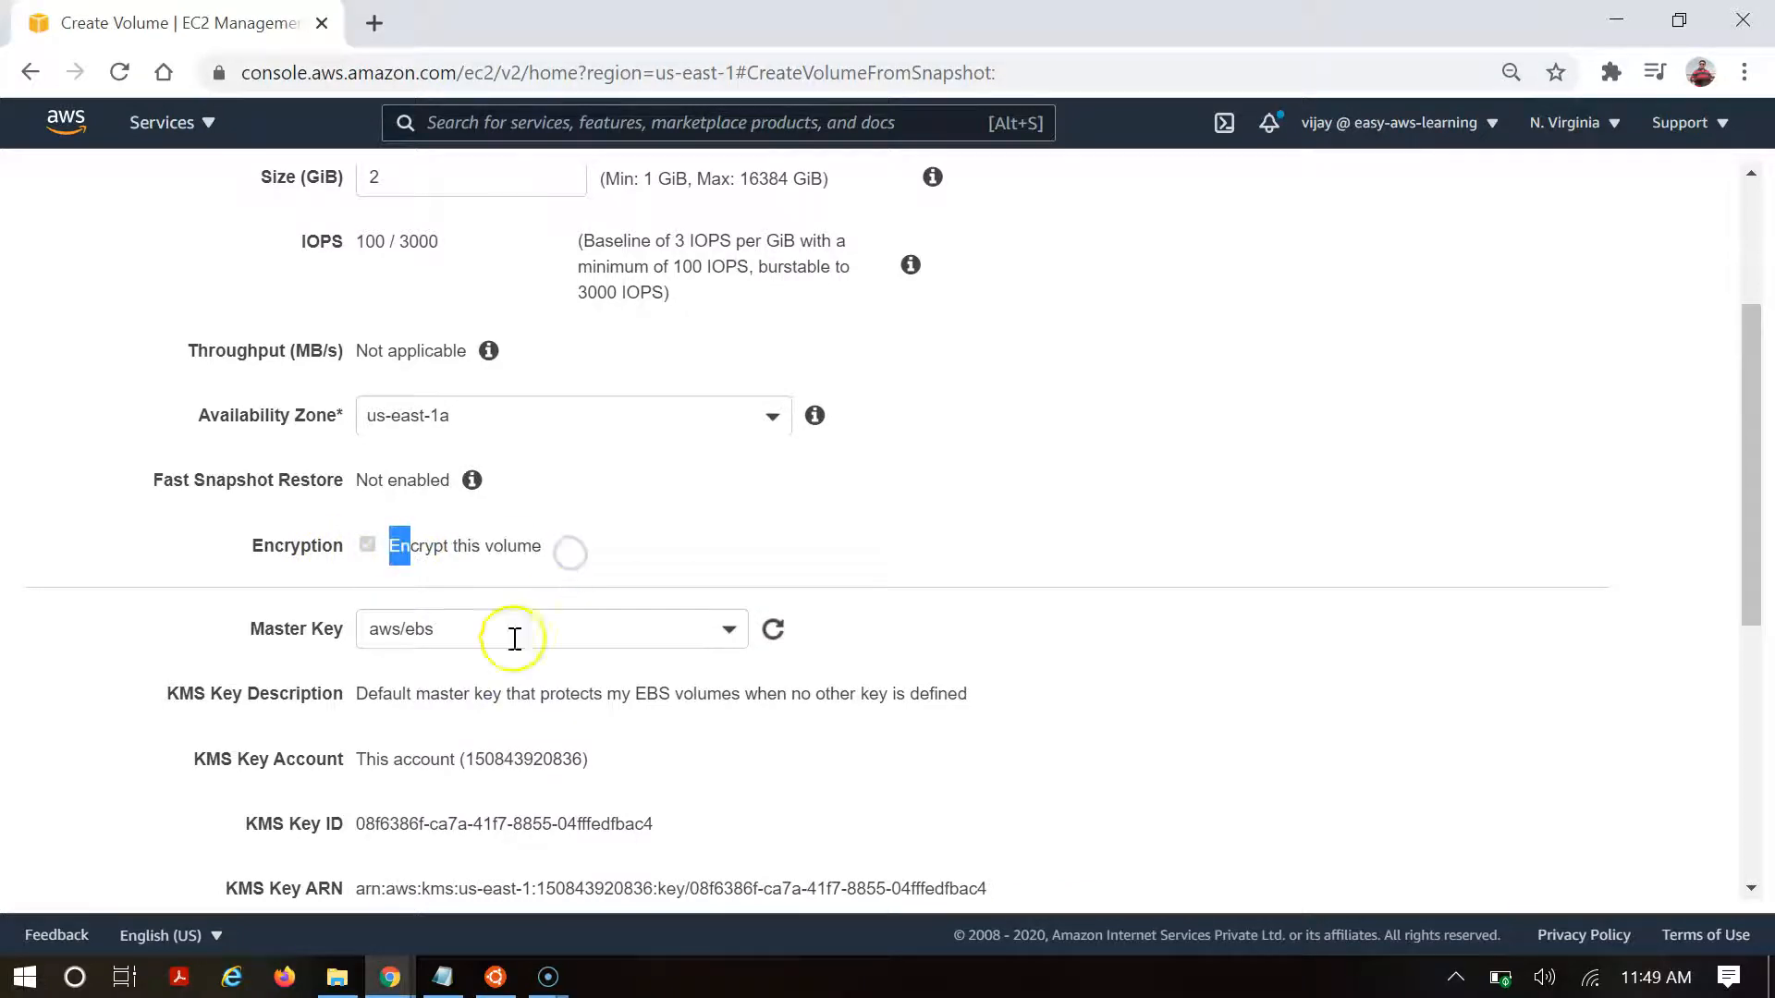
pyautogui.scroll(-1, 314, 633)
pyautogui.scroll(-3, 364, 638)
pyautogui.scroll(7, 309, 463)
pyautogui.scroll(-9, 460, 605)
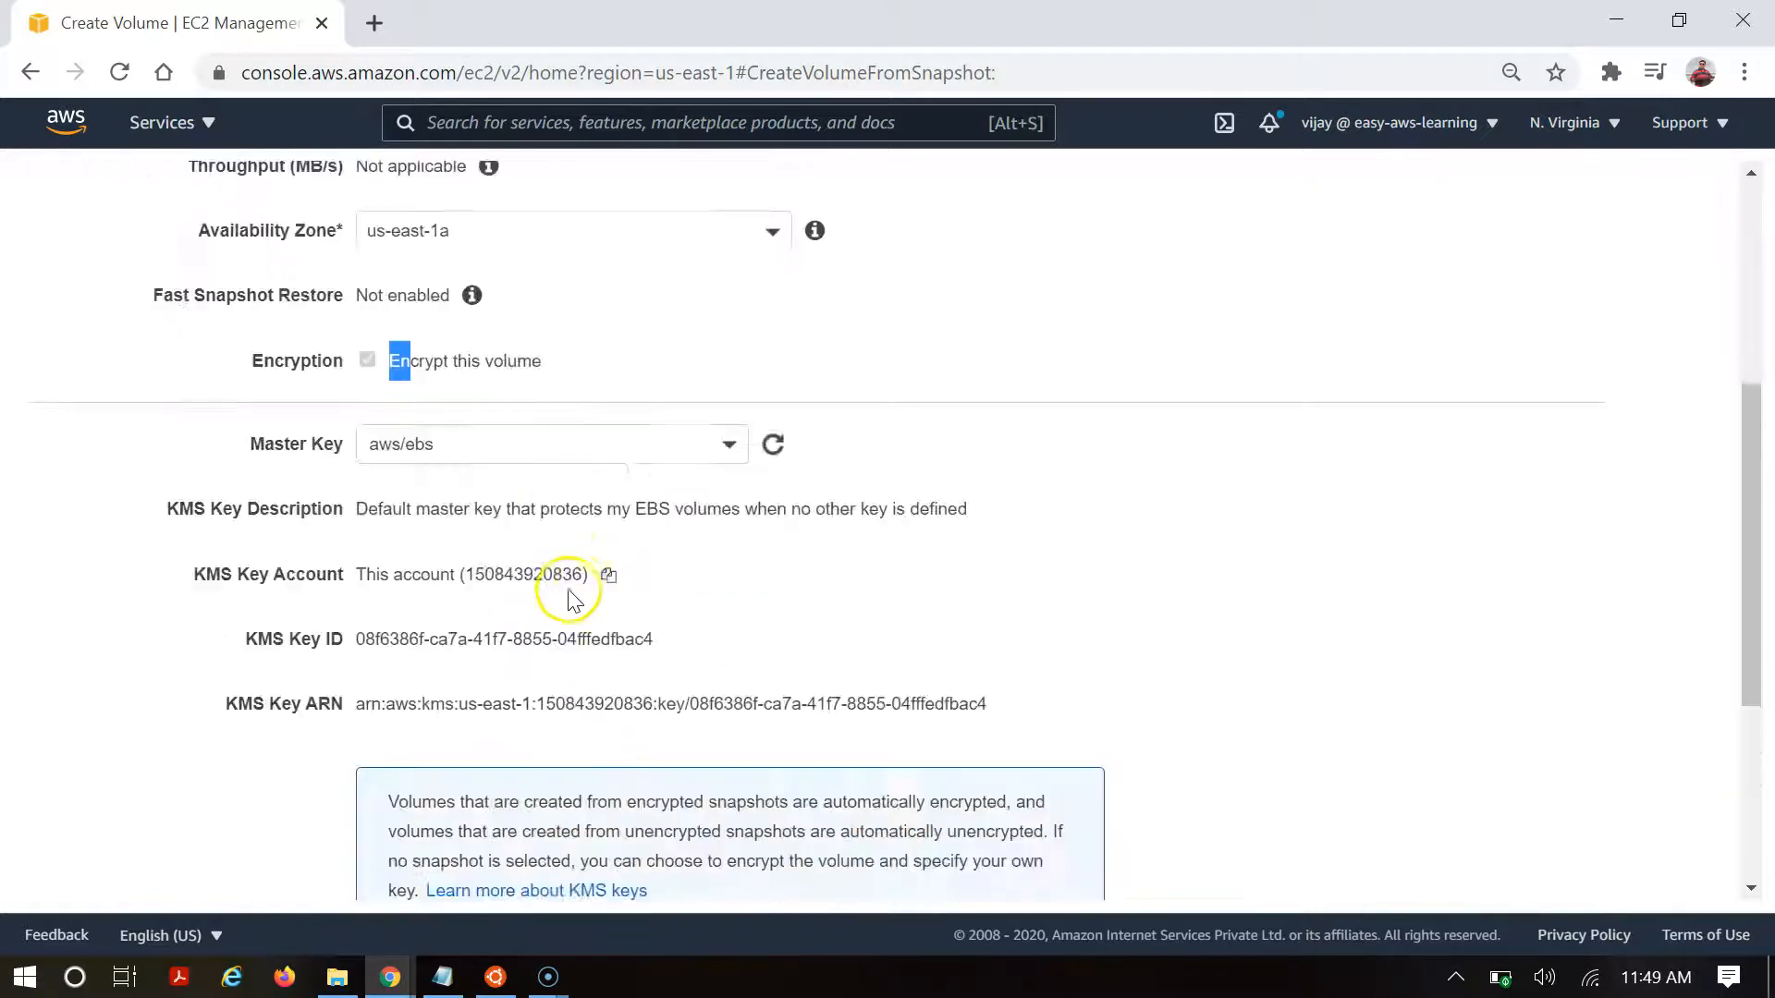
pyautogui.click(1529, 862)
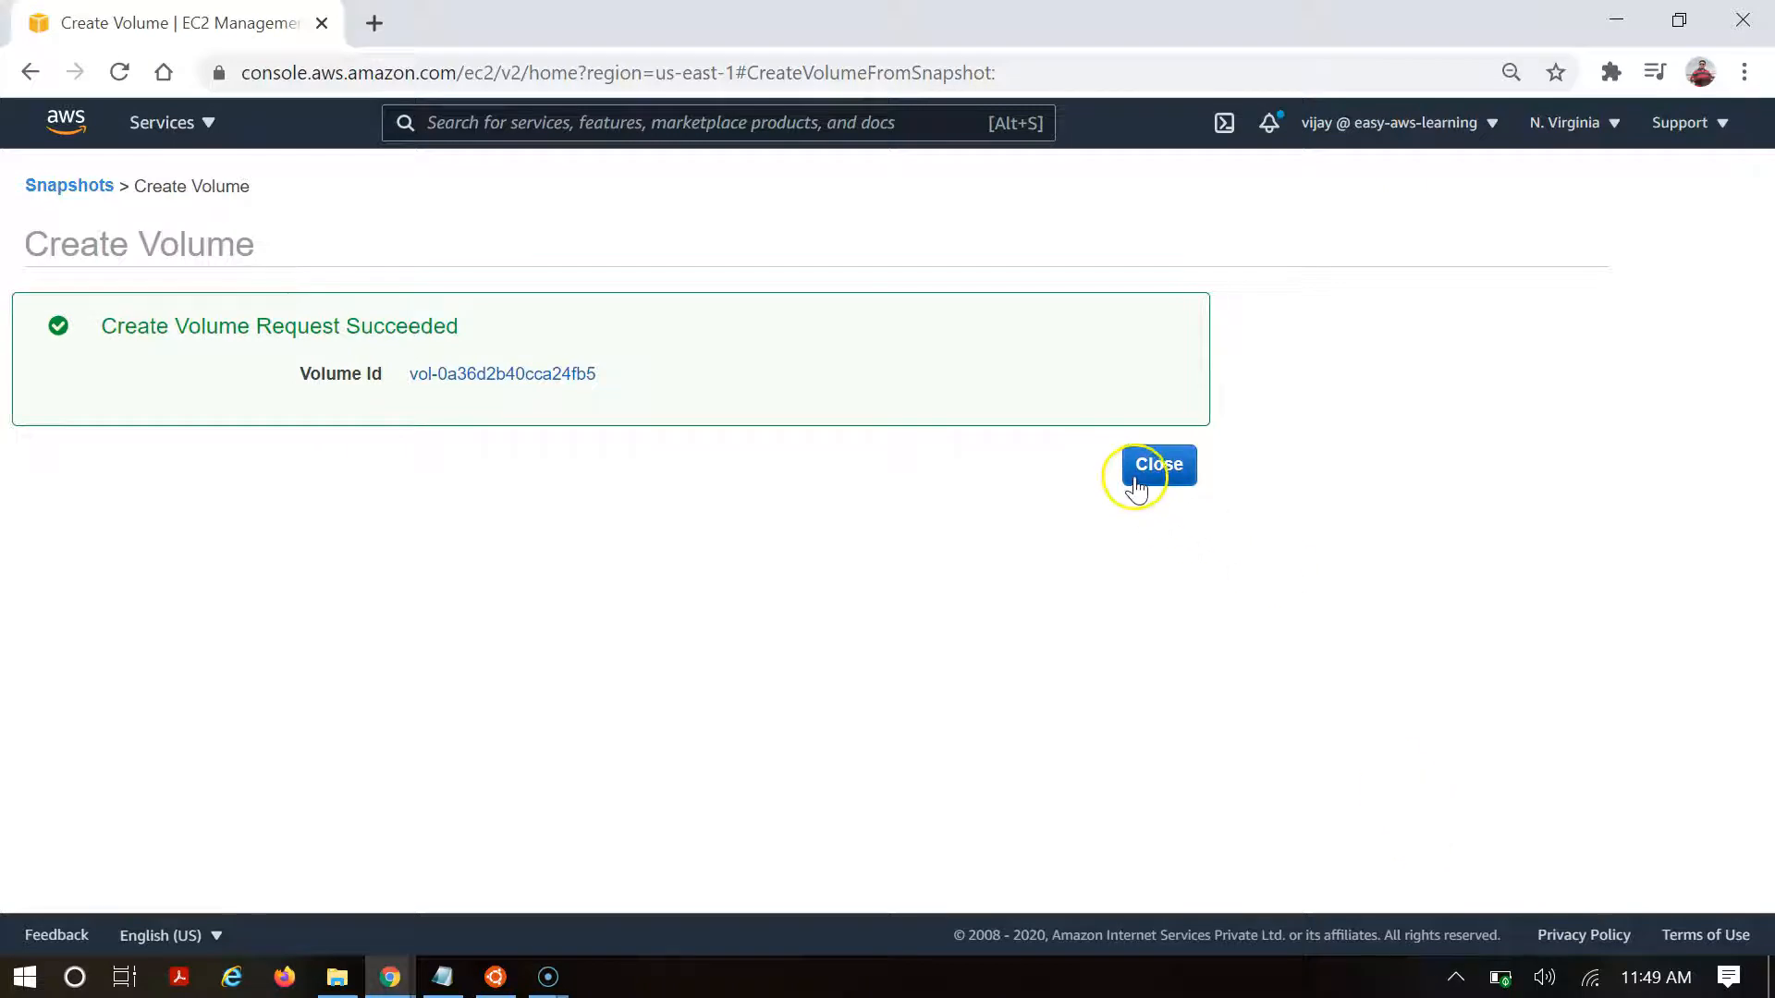
# - Open the newly created volume to examine its encryption details and the actions available for attaching it
pyautogui.click(469, 375)
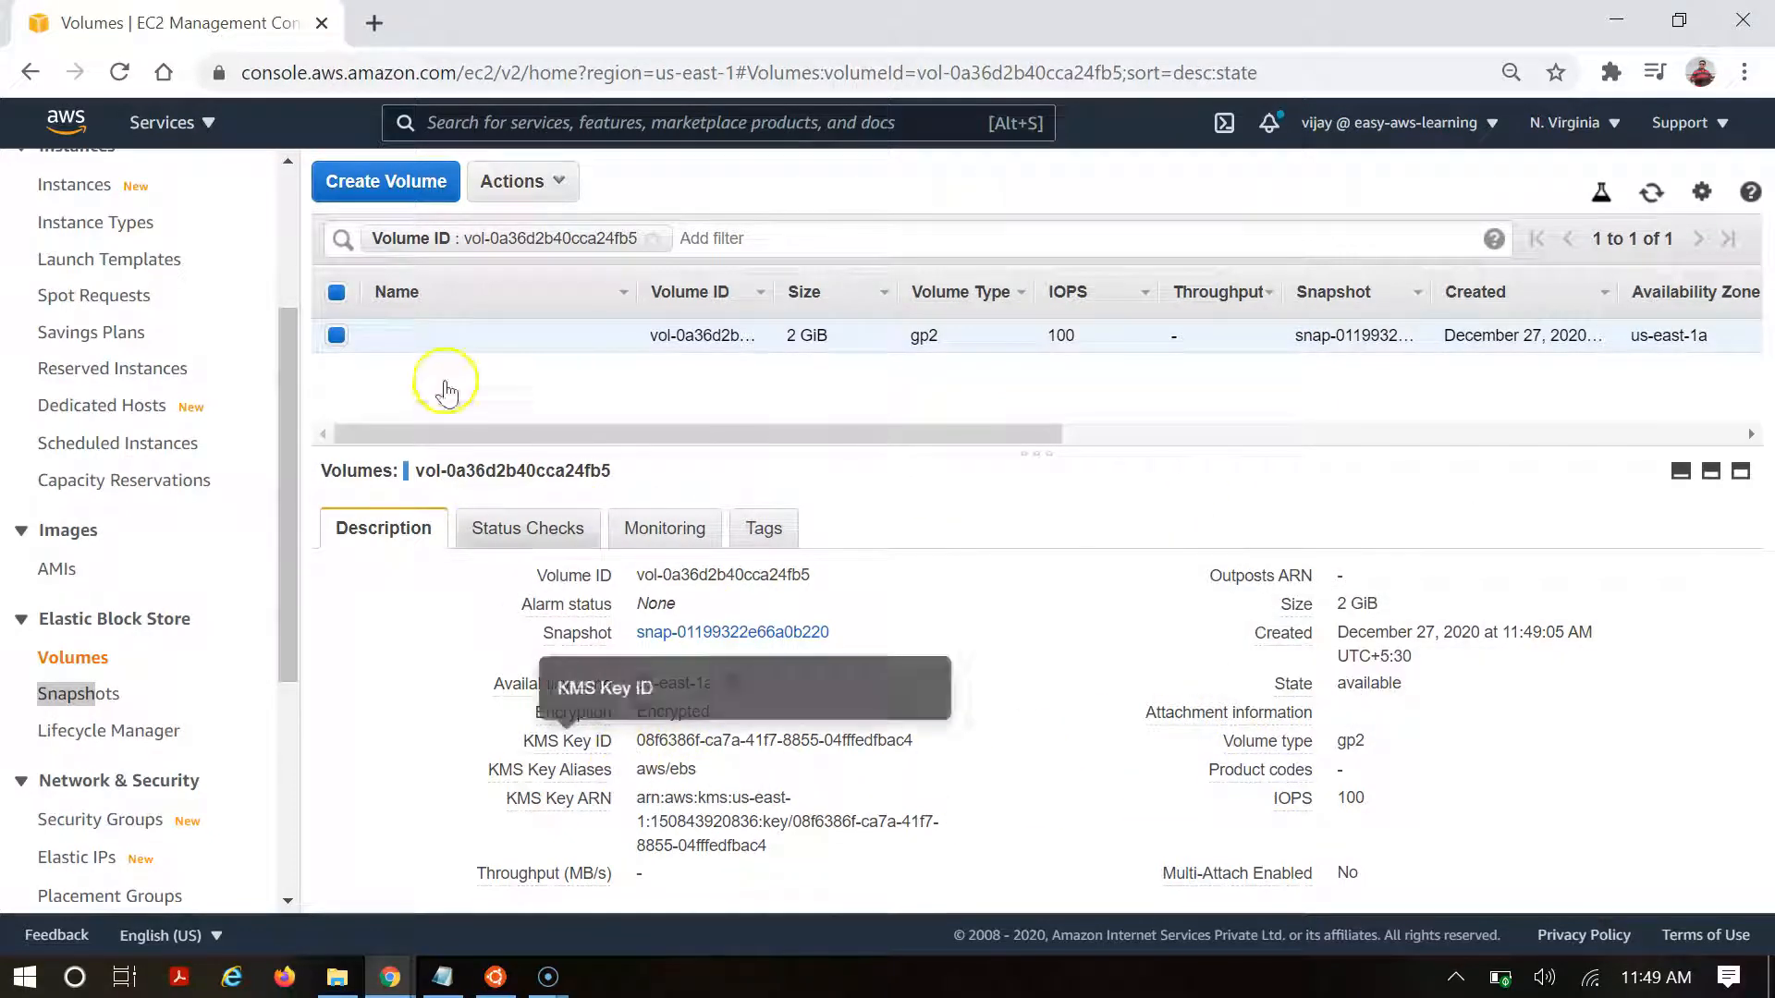
pyautogui.click(555, 181)
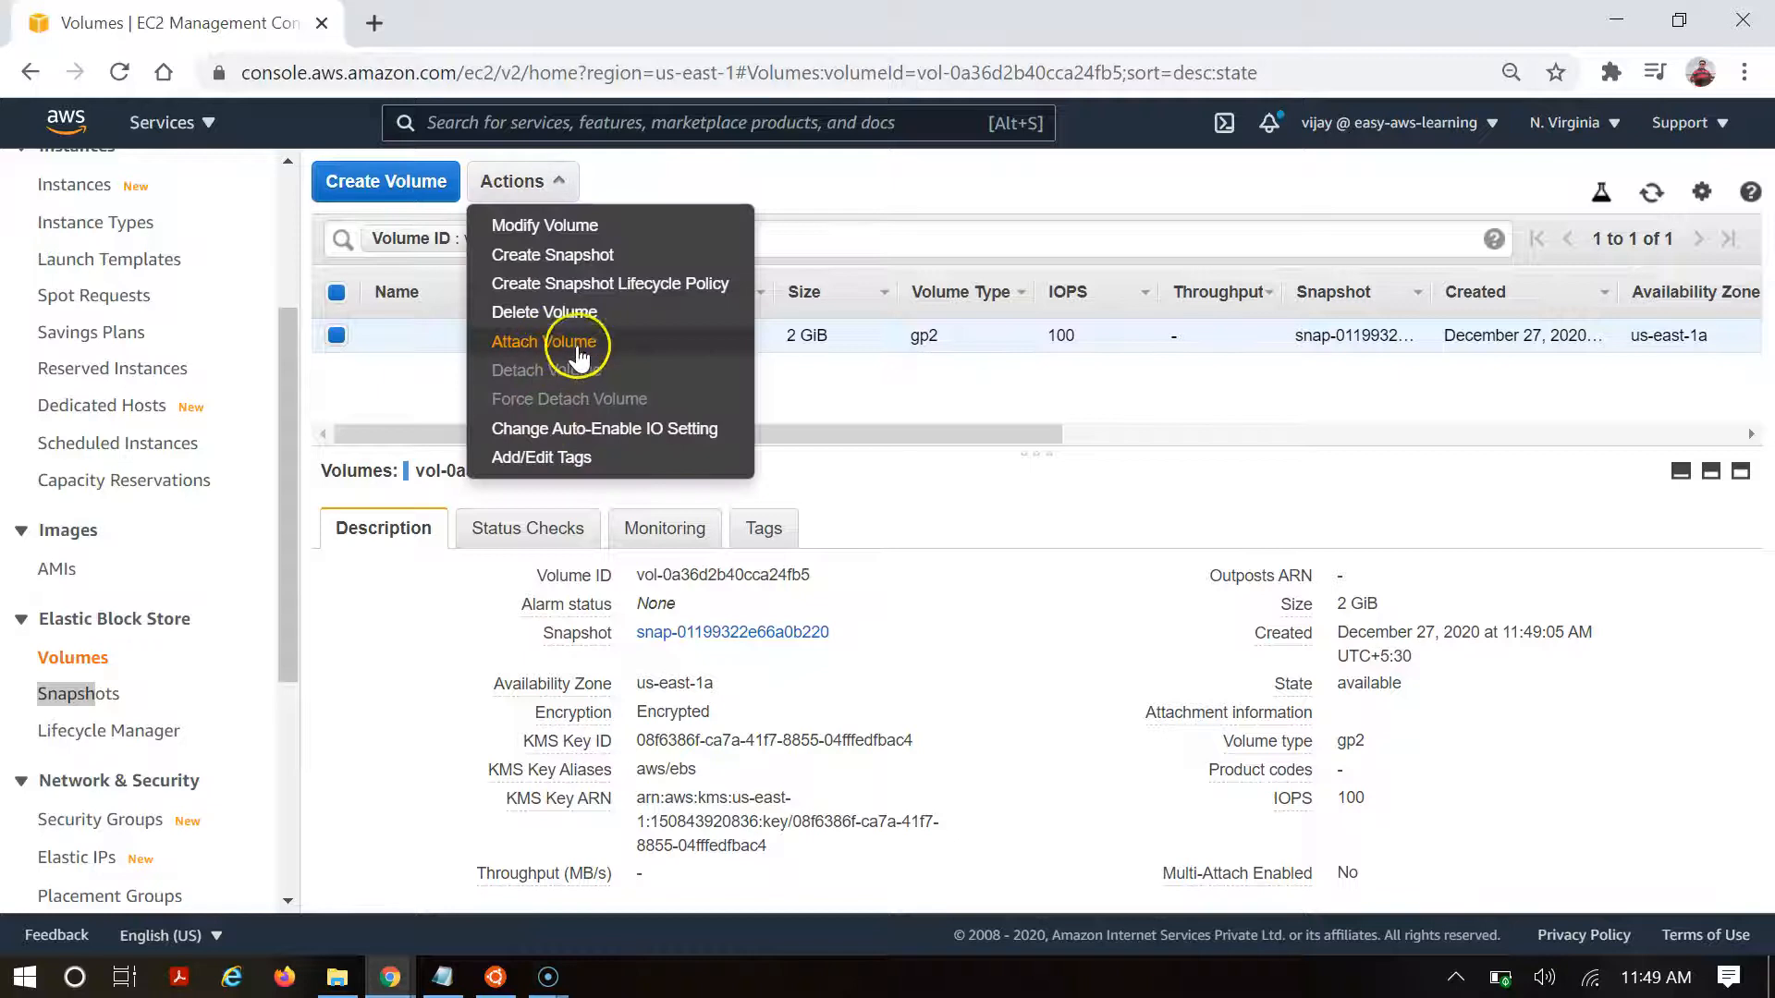
pyautogui.click(1020, 184)
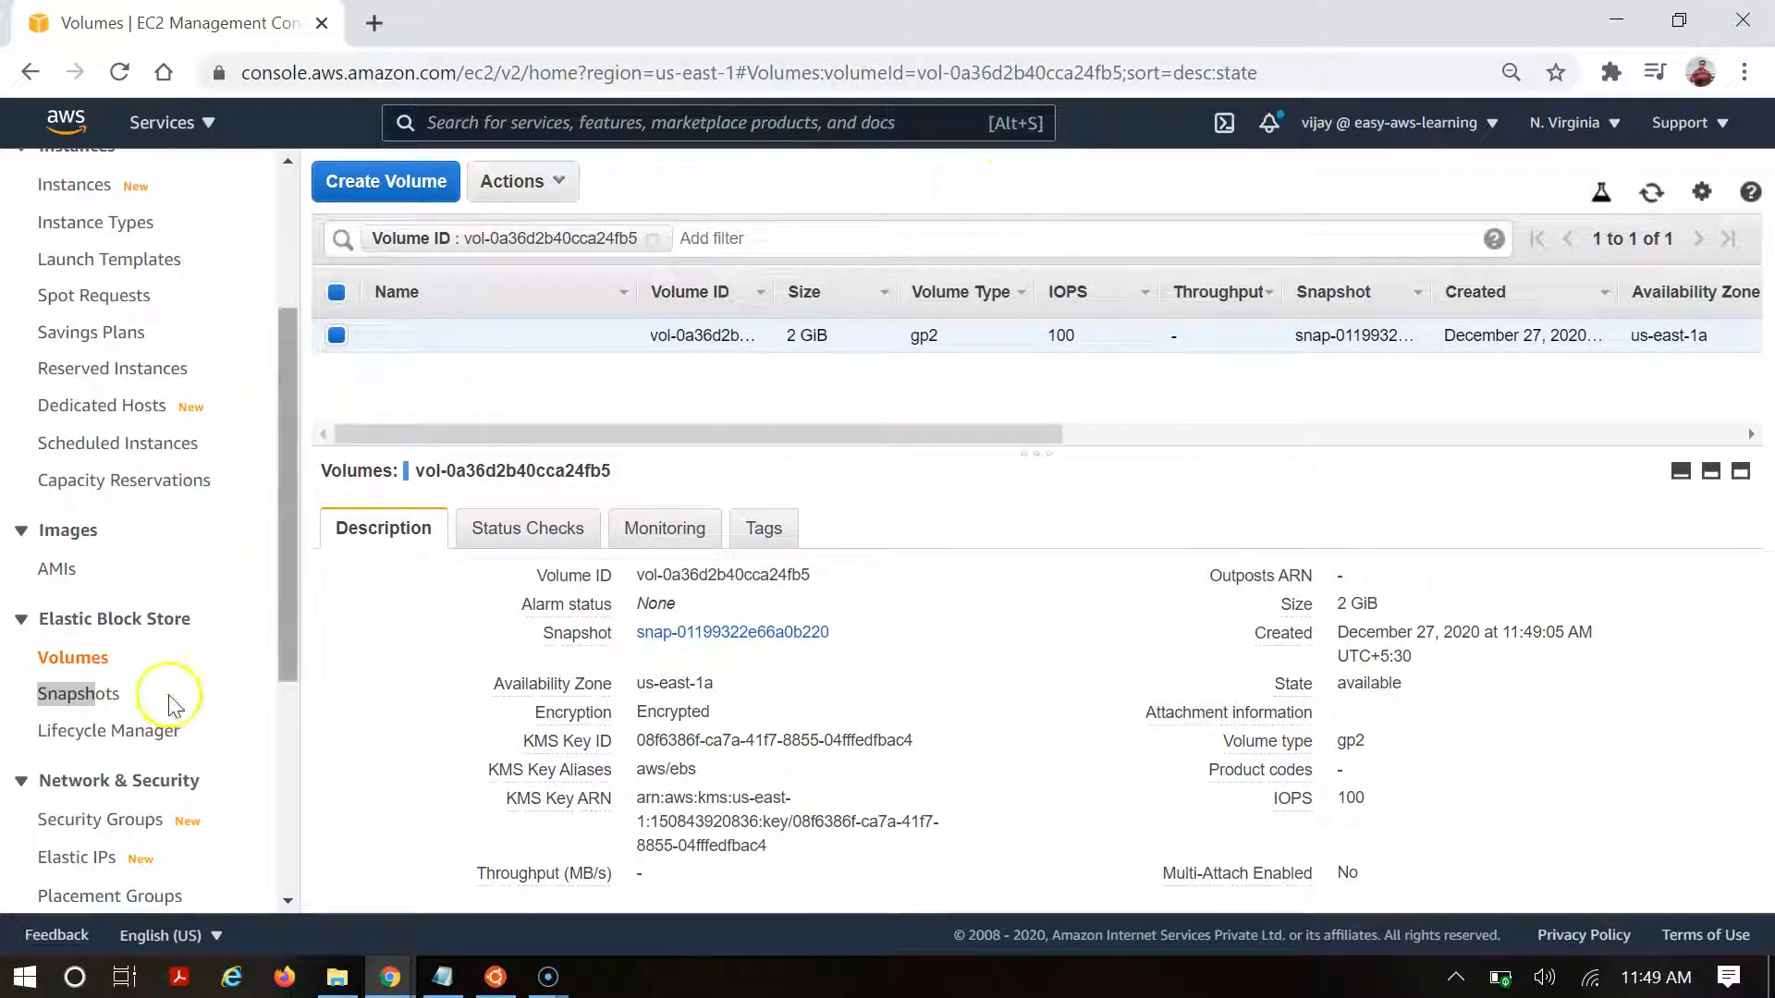
# - Start creating a volume from the original unencrypted mysnap snapshot in the snapshots list
pyautogui.click(85, 691)
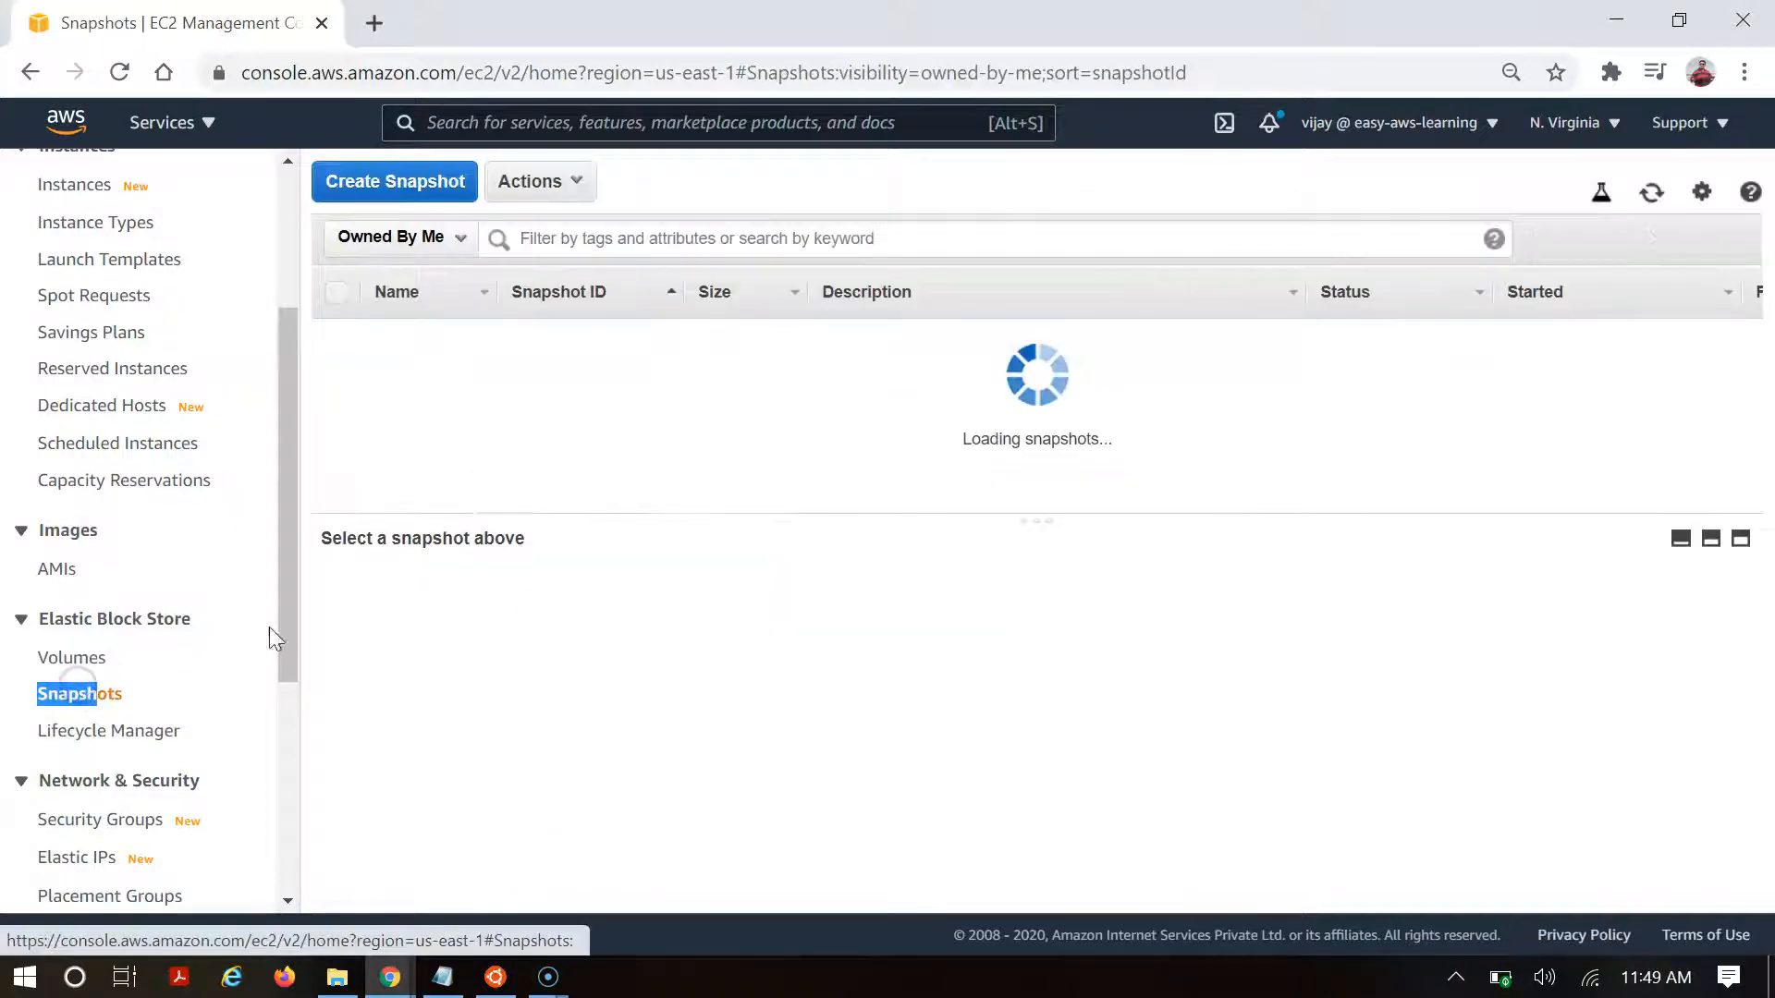
pyautogui.click(823, 368)
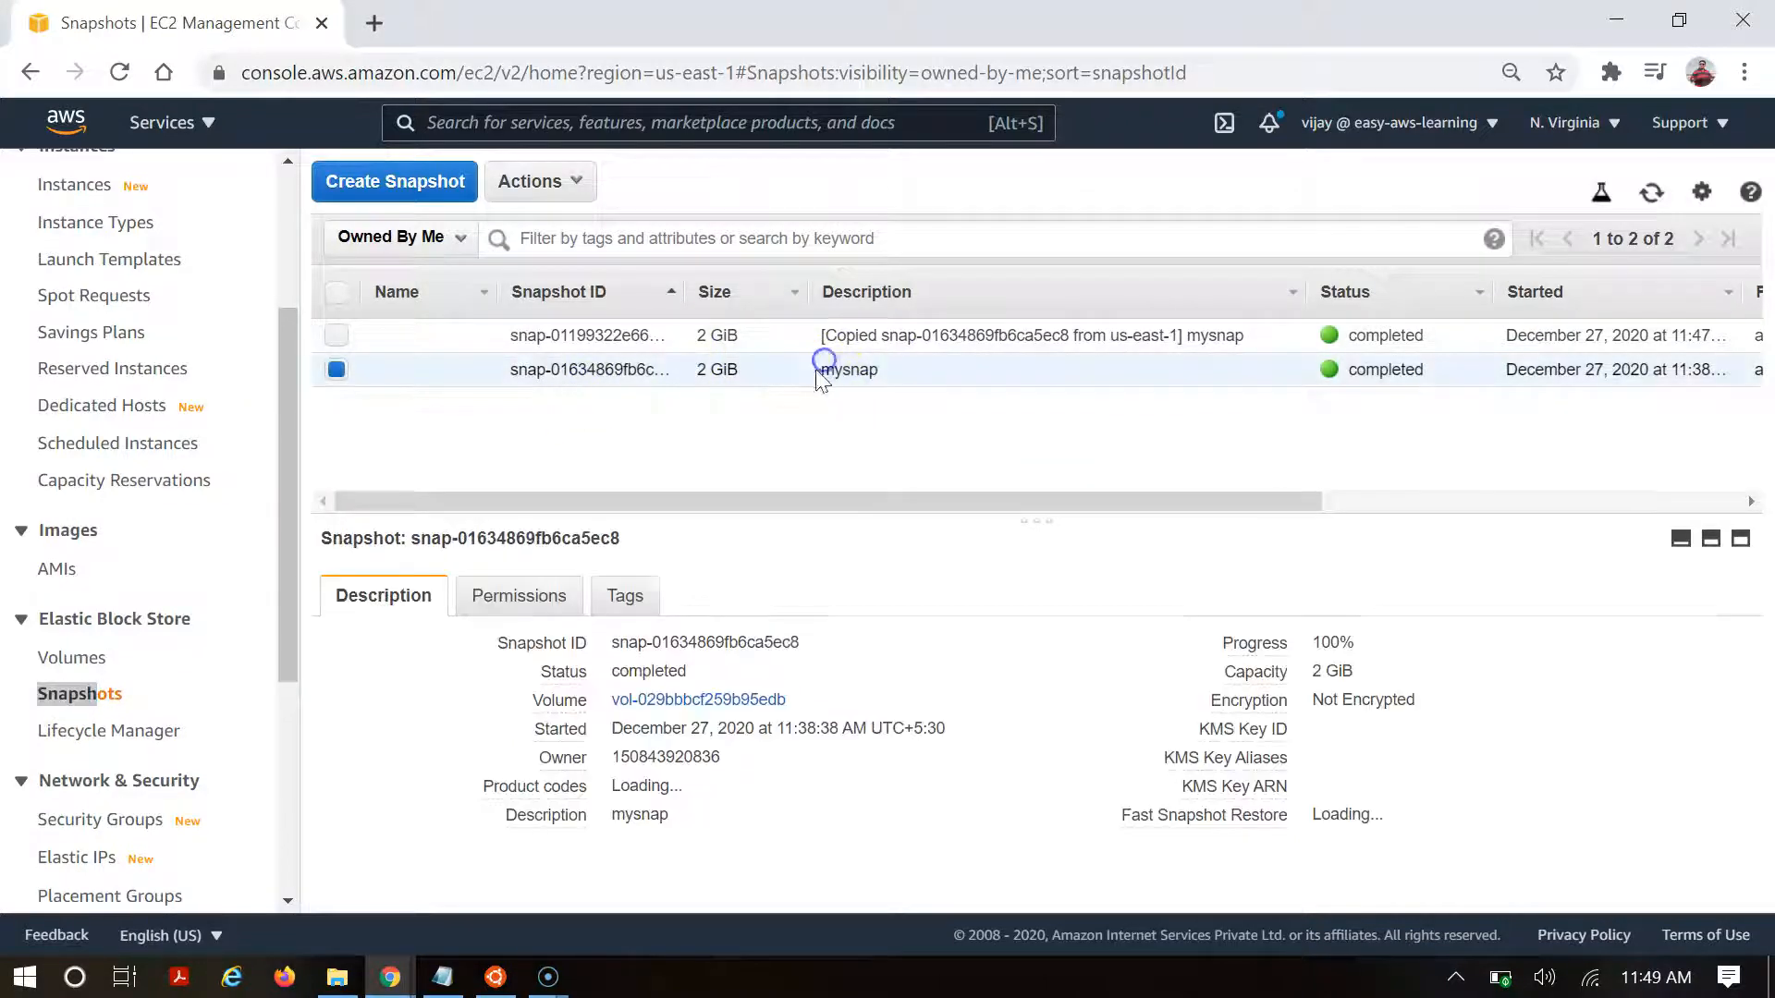
pyautogui.click(556, 181)
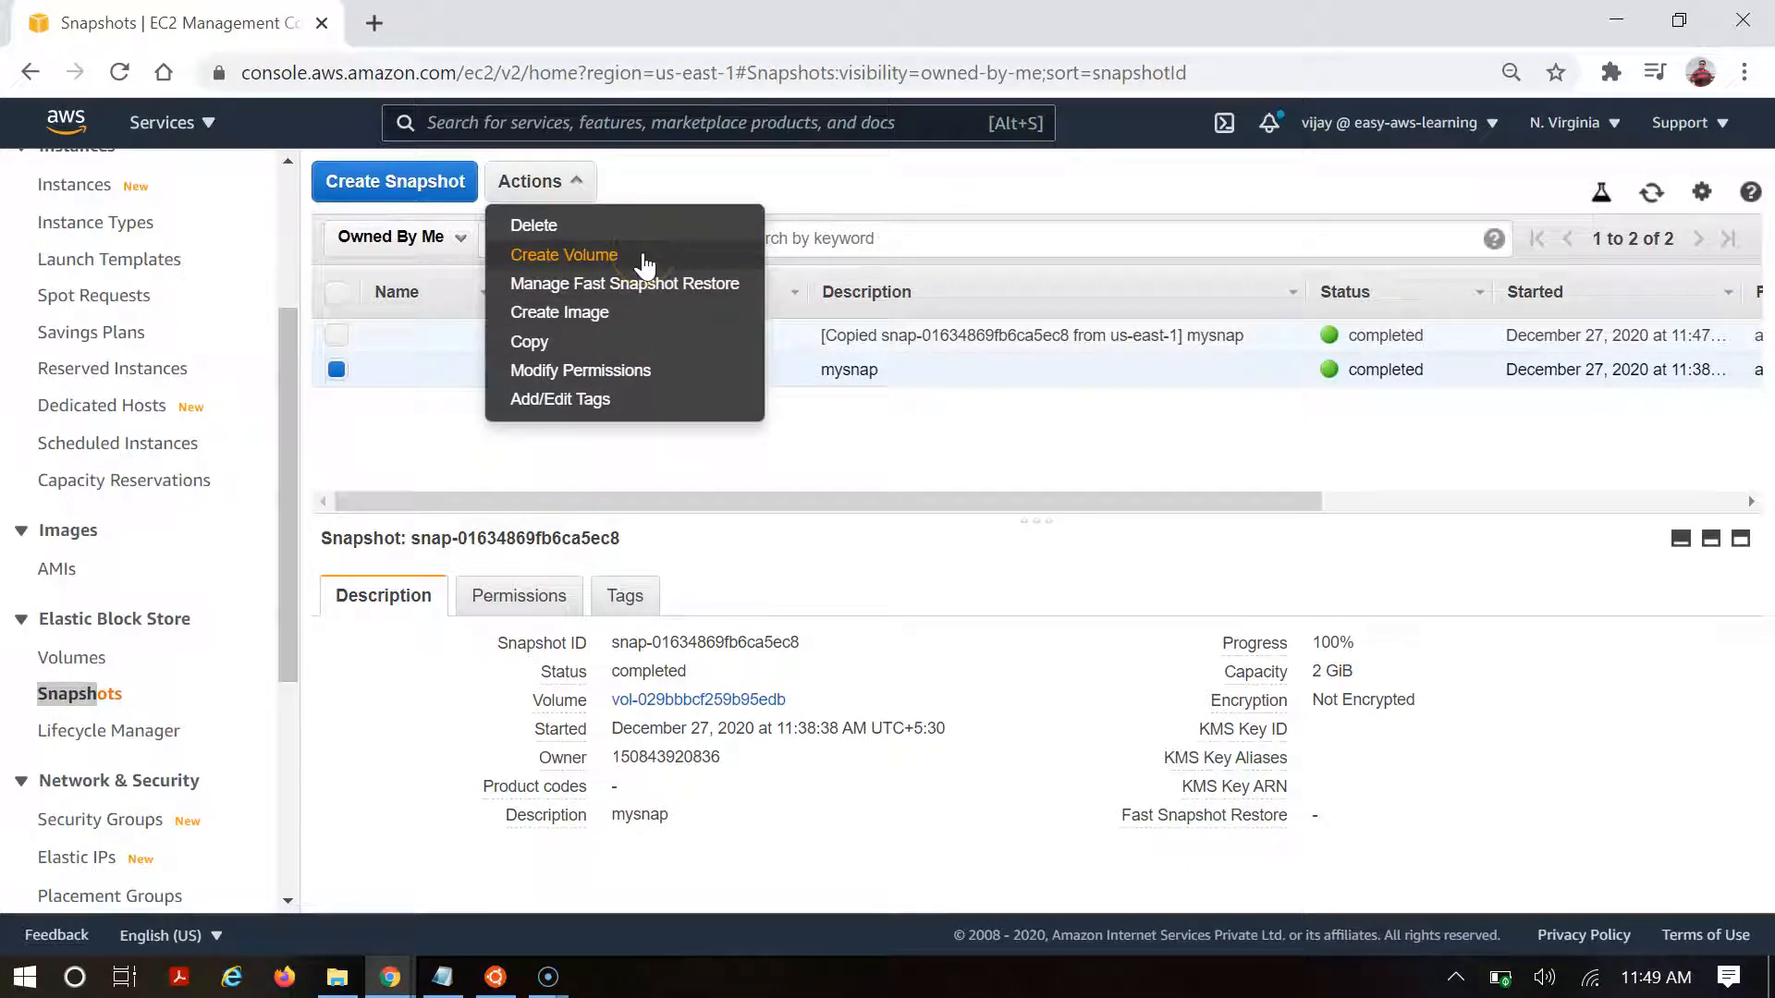
pyautogui.click(564, 254)
# - Enable encryption with the default aws/ebs master key and create the 2 GiB General Purpose SSD (gp2) volume in us-east-1a
pyautogui.scroll(-3, 583, 592)
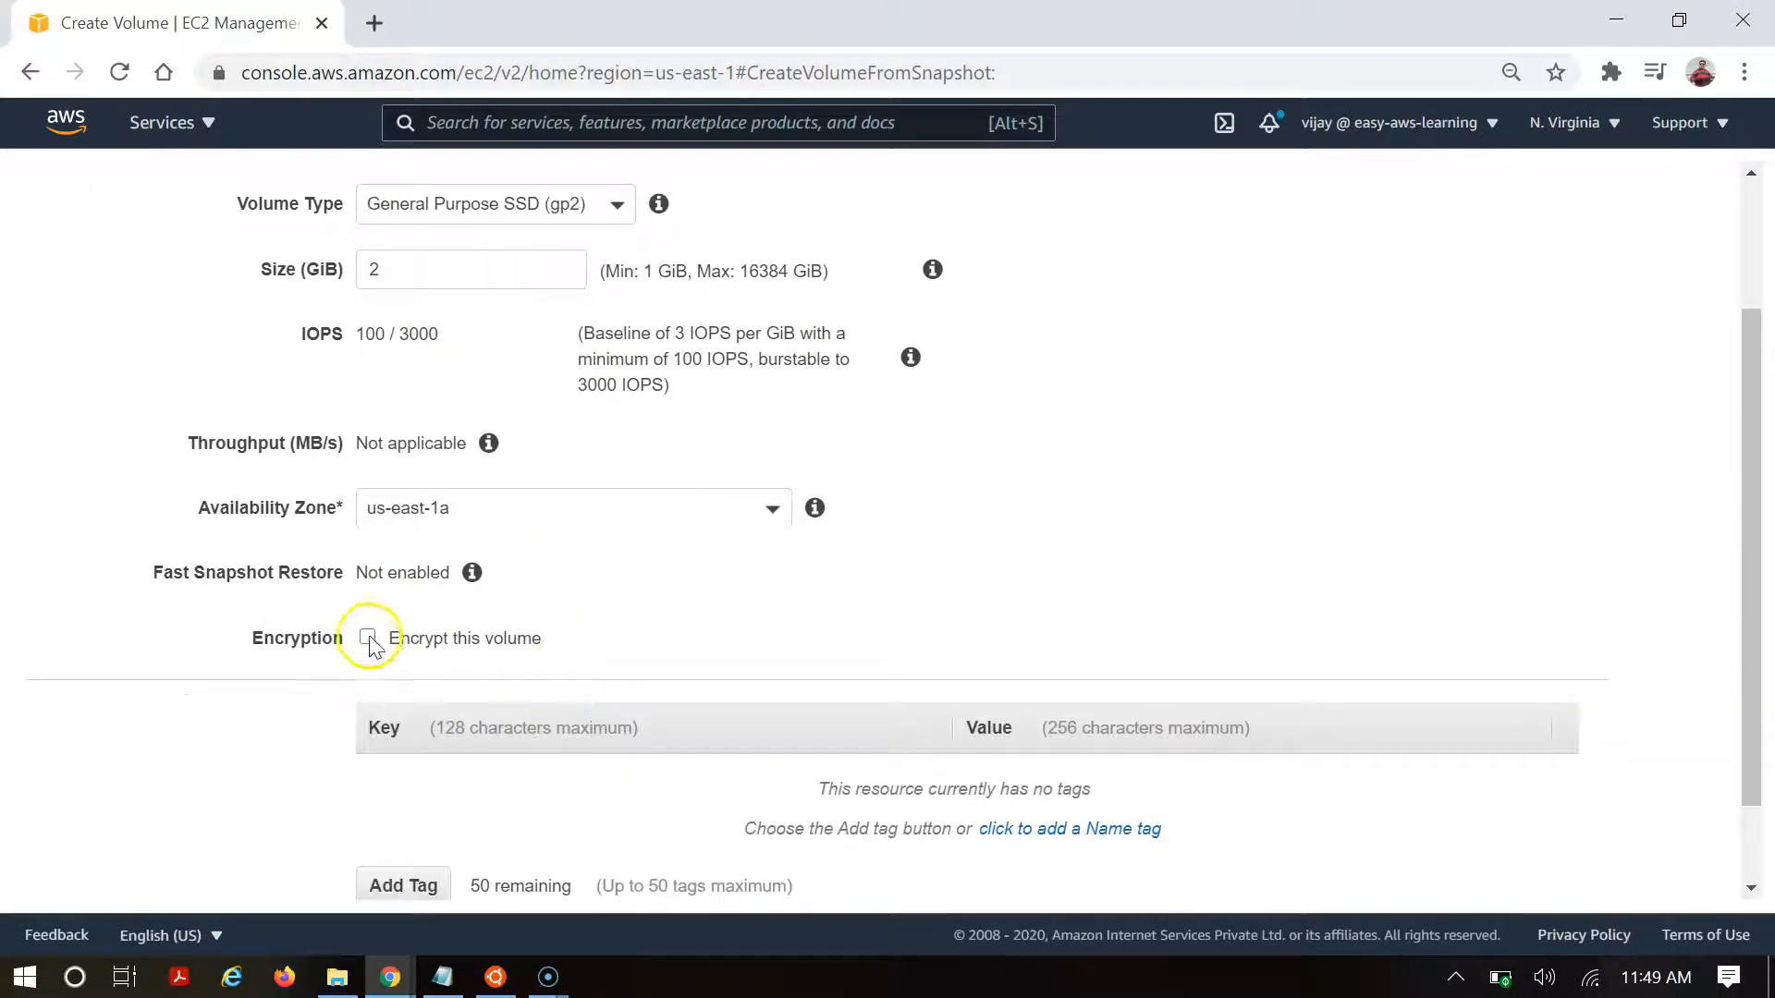
pyautogui.click(368, 638)
pyautogui.scroll(-3, 472, 721)
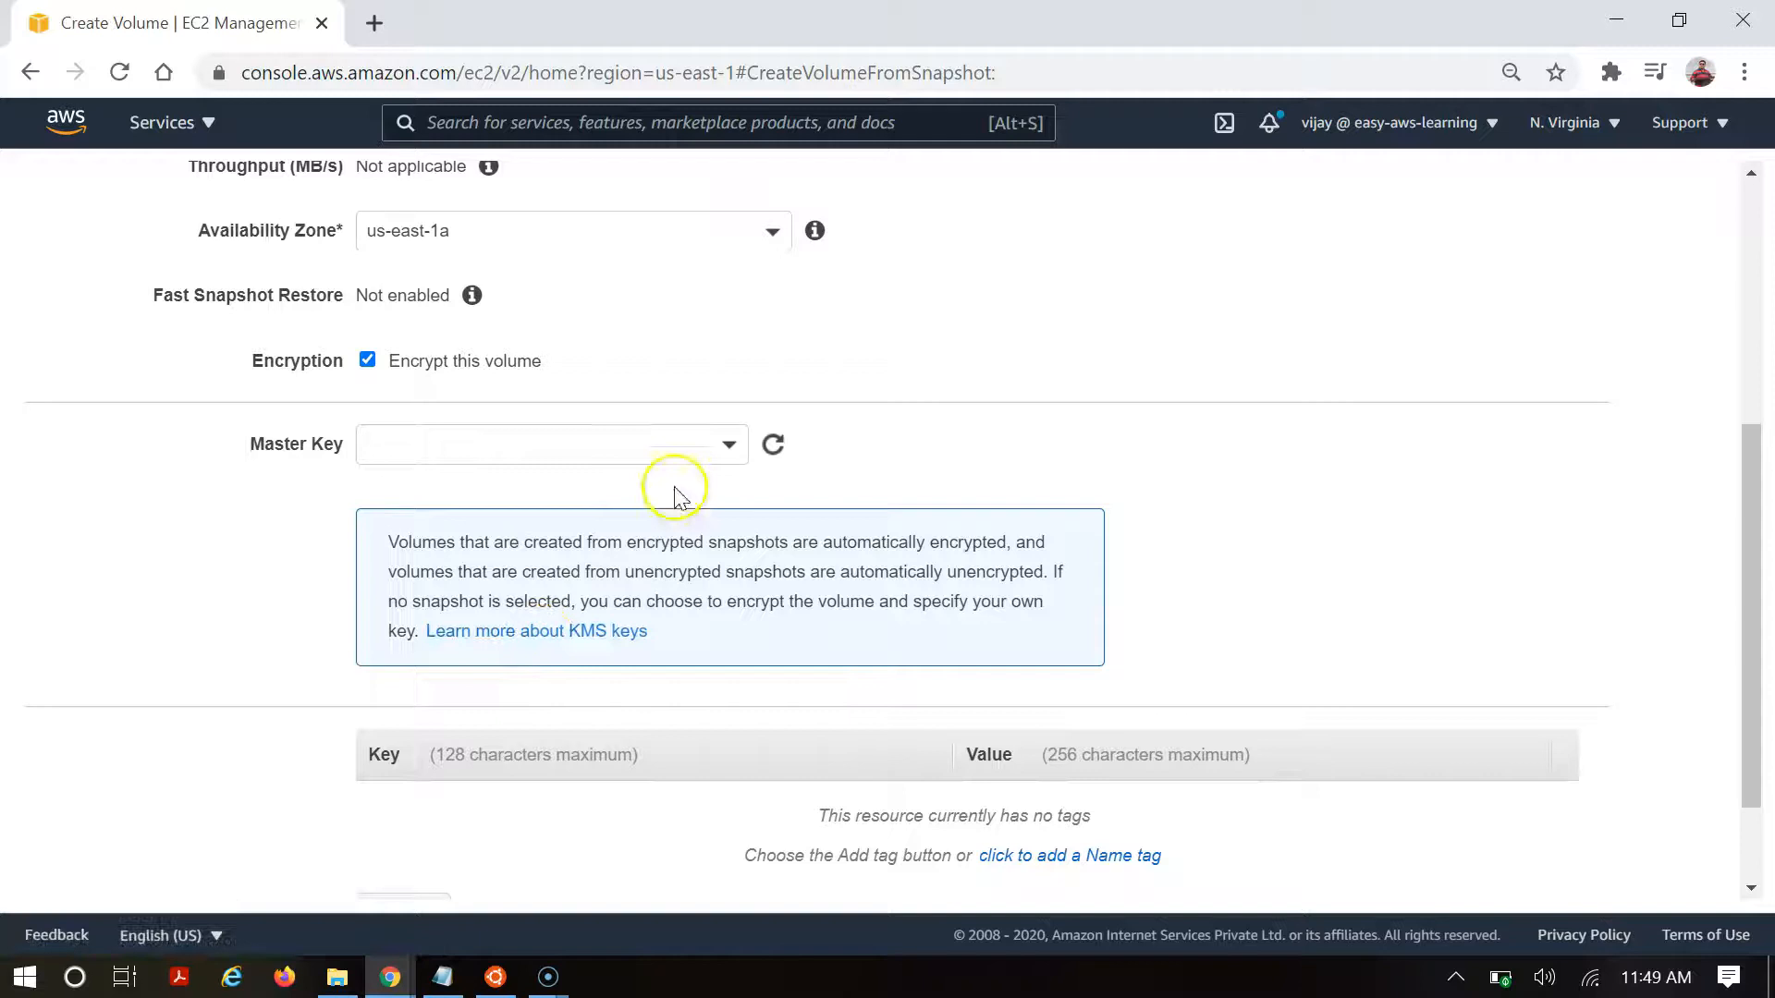
pyautogui.click(719, 445)
pyautogui.click(572, 534)
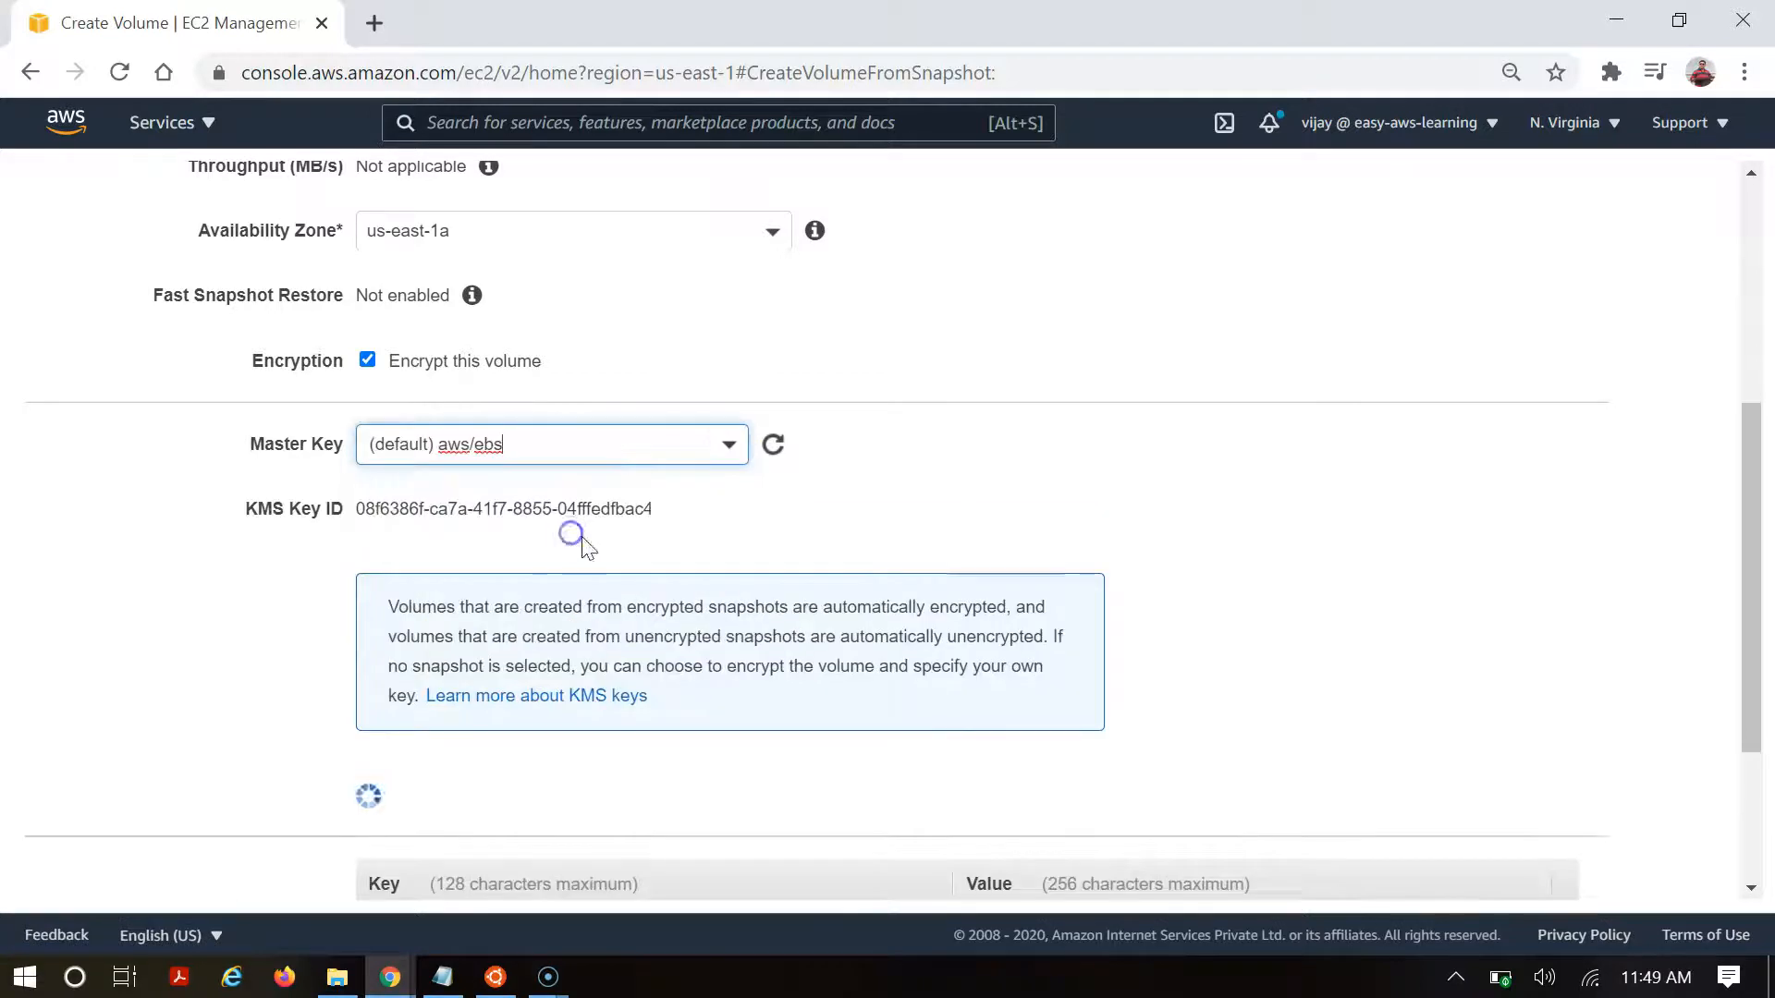
pyautogui.scroll(4, 810, 606)
pyautogui.scroll(-5, 803, 613)
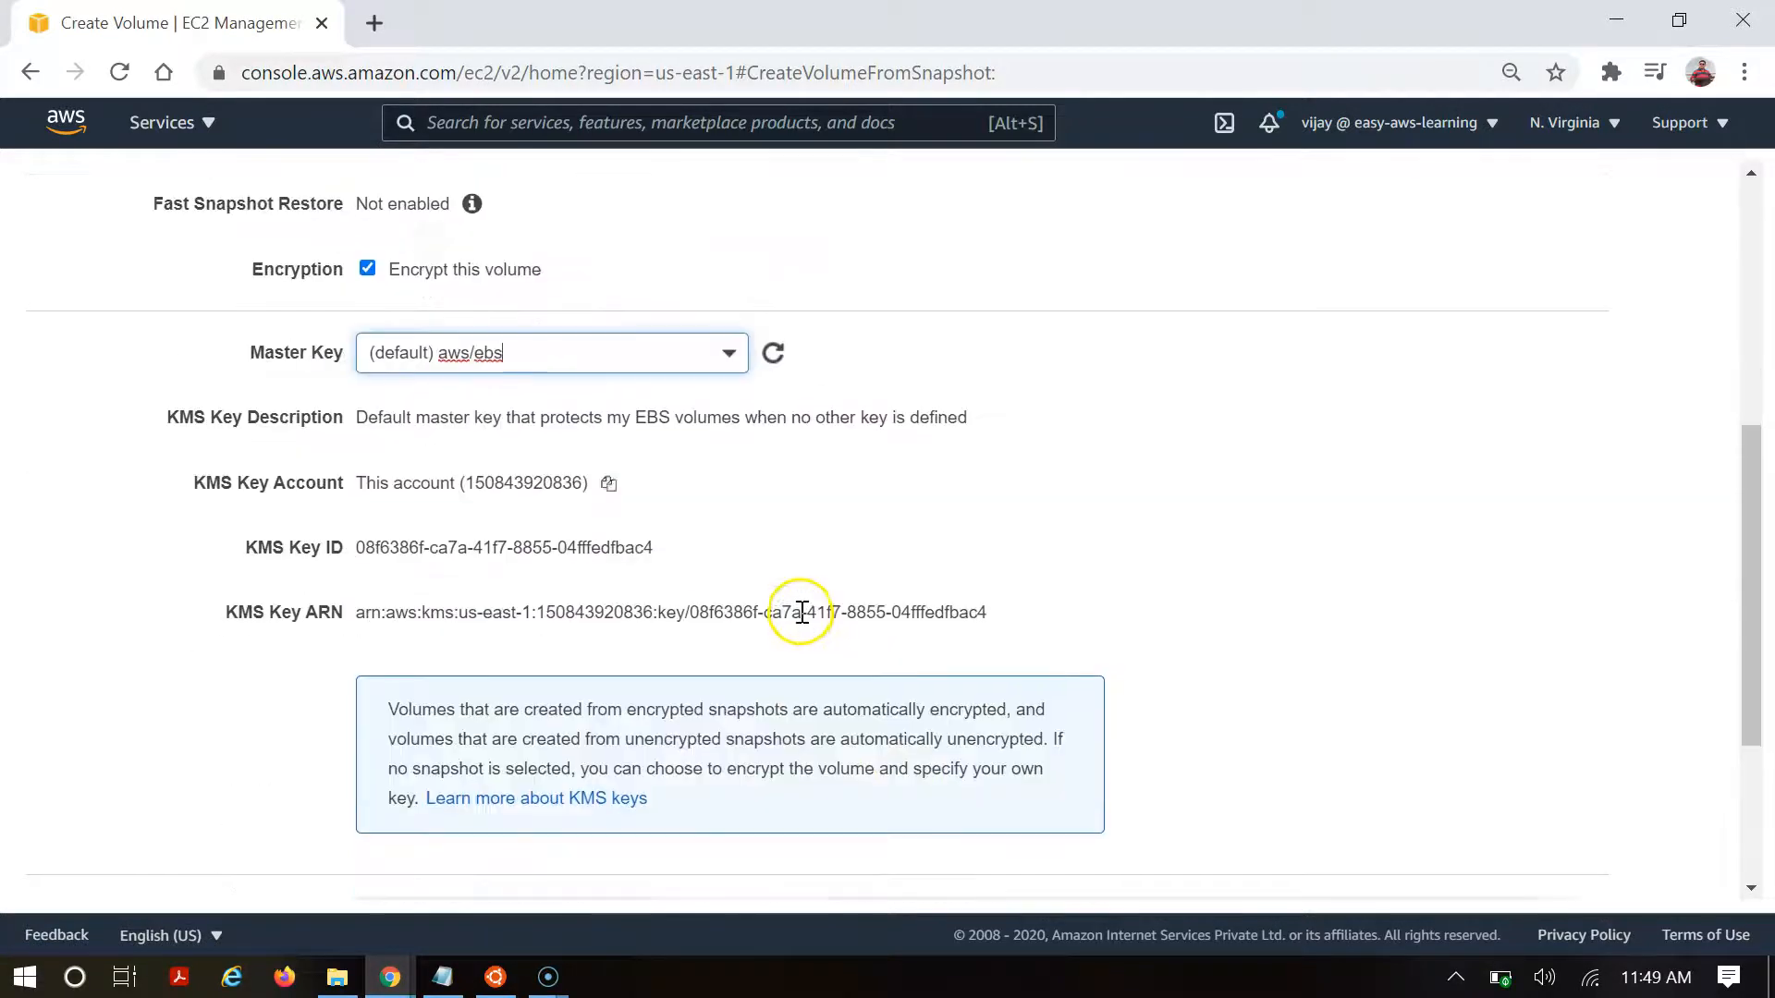
pyautogui.scroll(-4, 795, 620)
pyautogui.click(1521, 865)
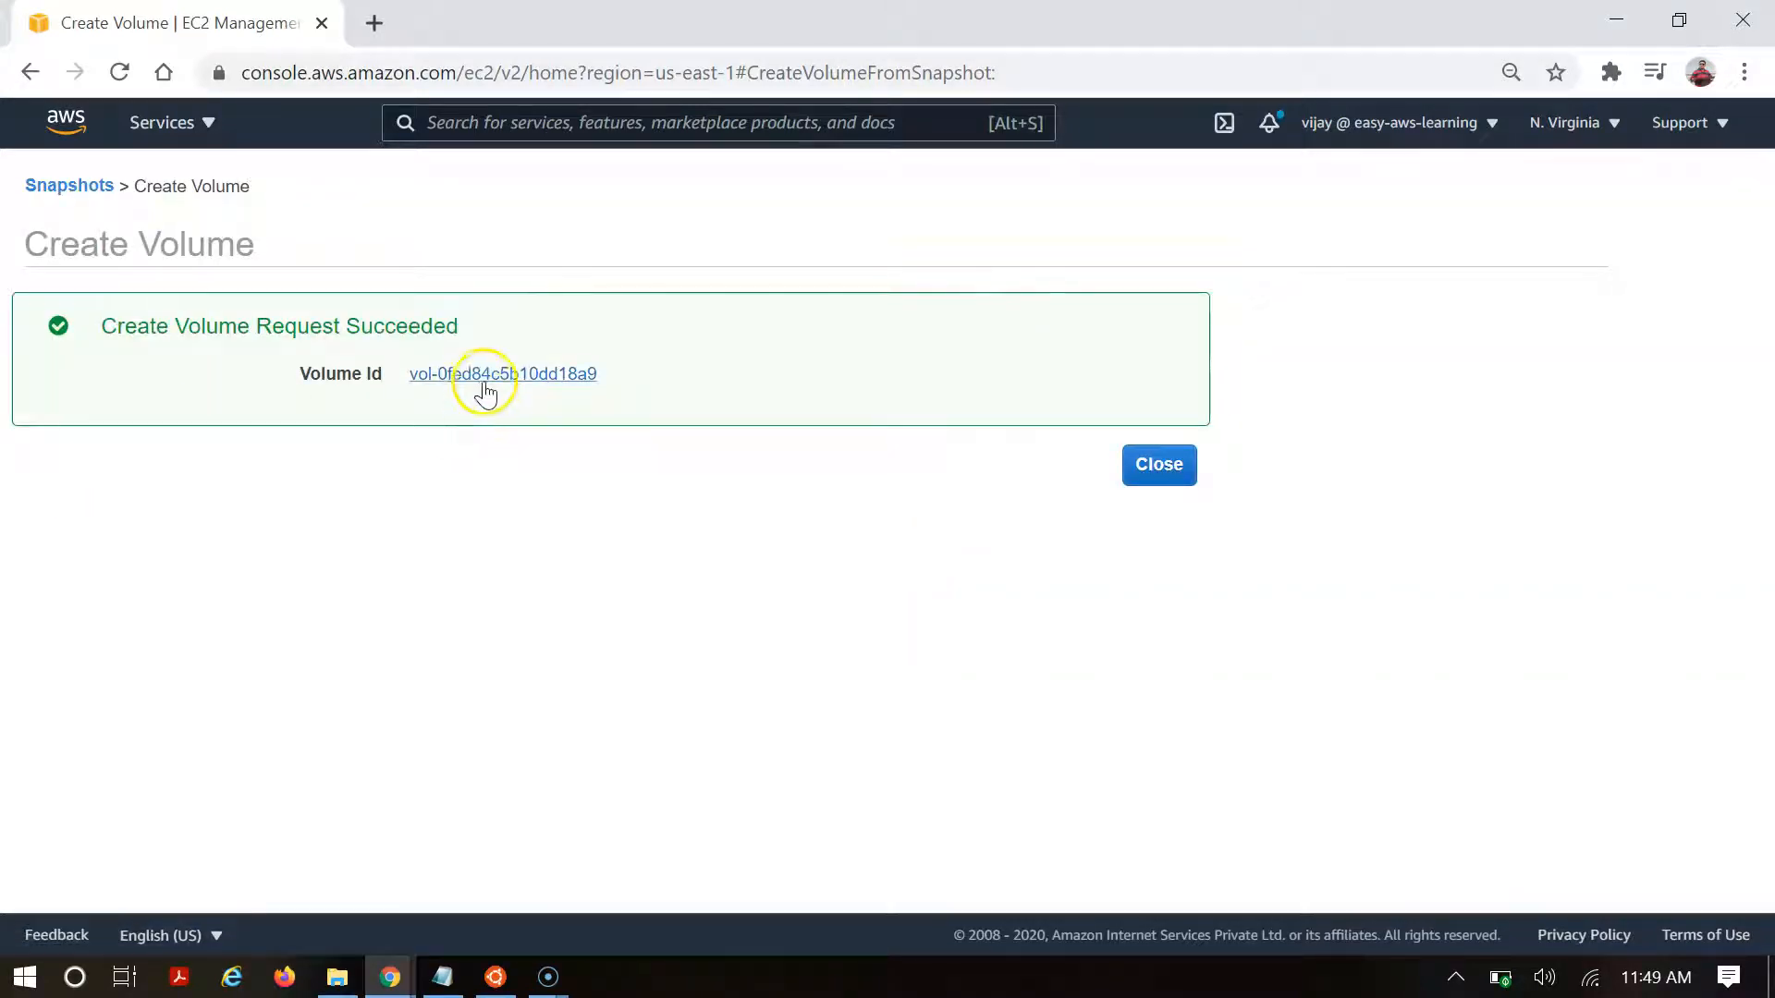
# - Open the volume just created from mysnap and check its encryption status
pyautogui.click(482, 383)
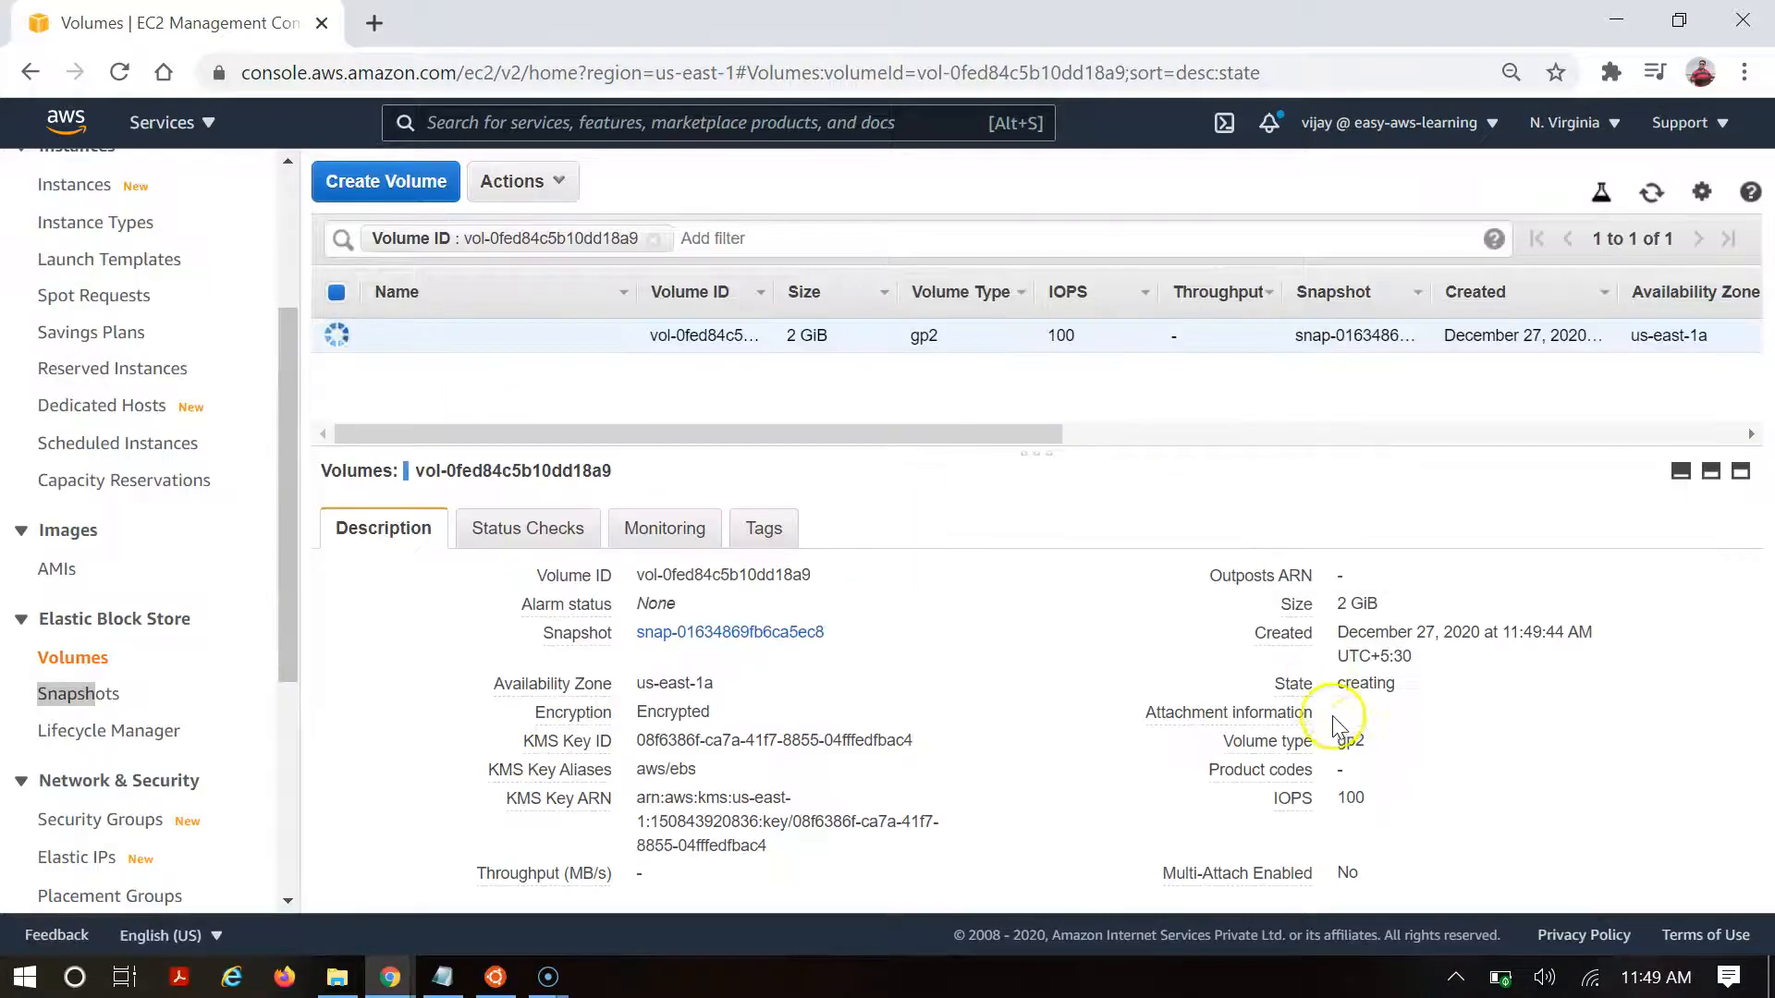
pyautogui.doubleClick(665, 710)
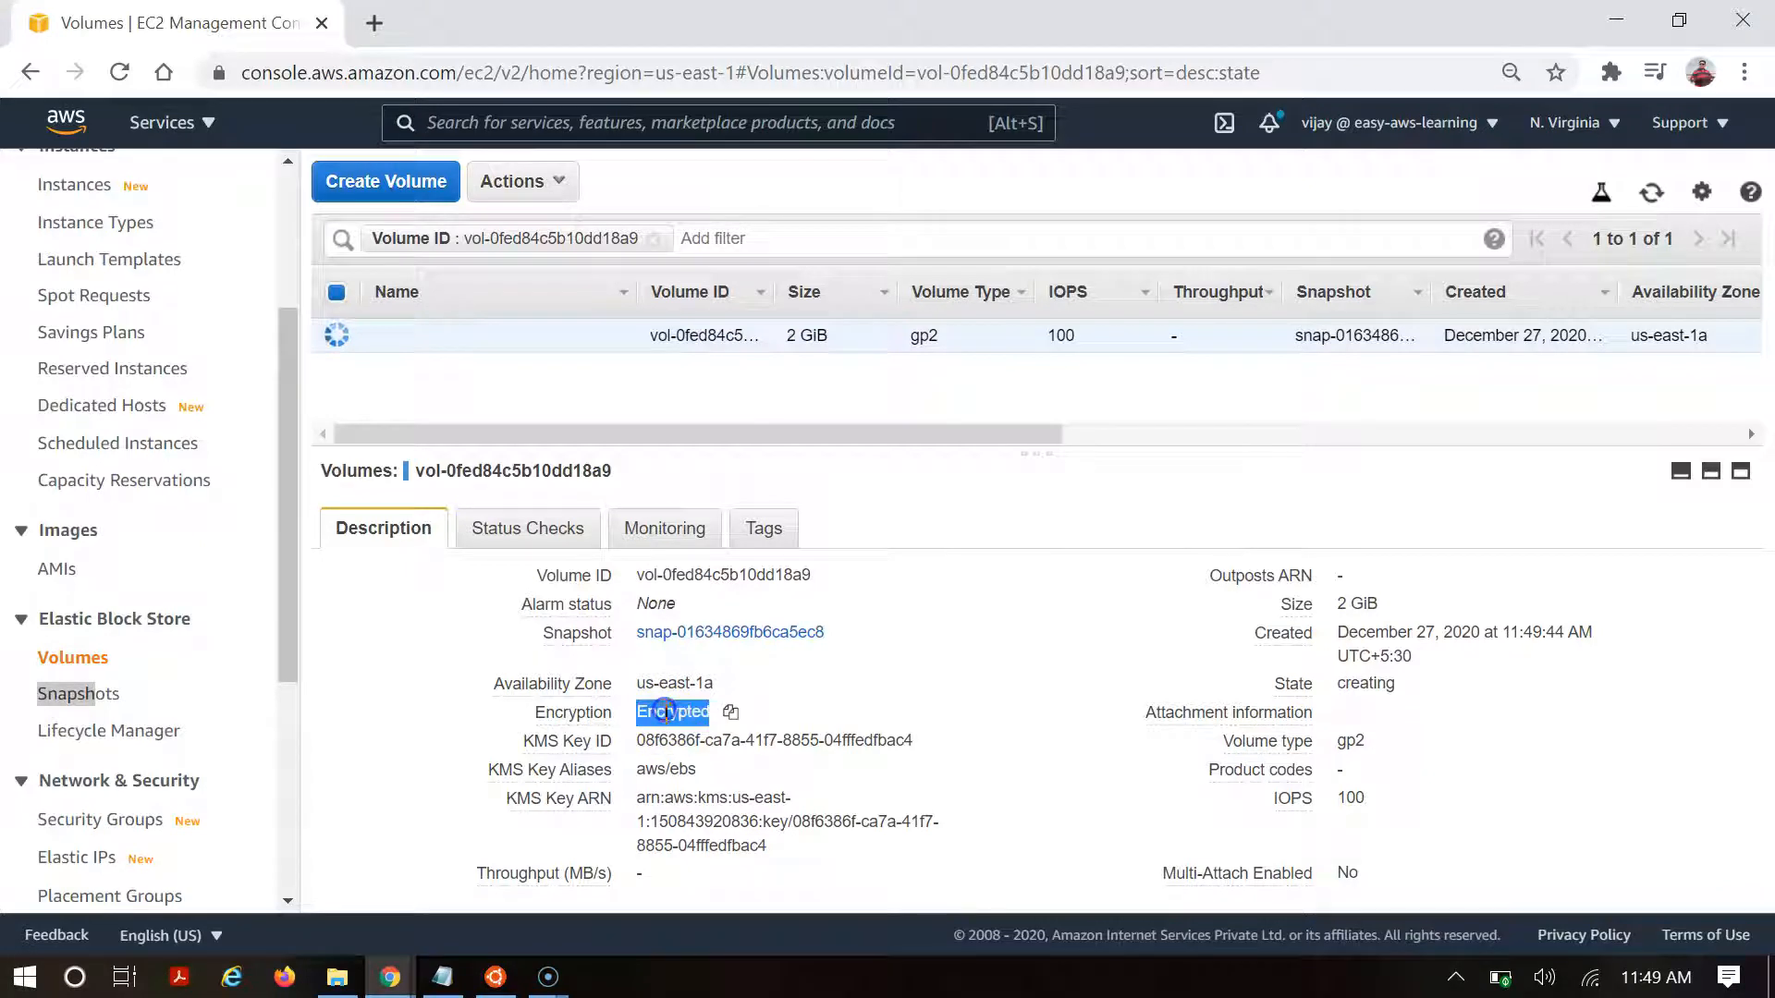